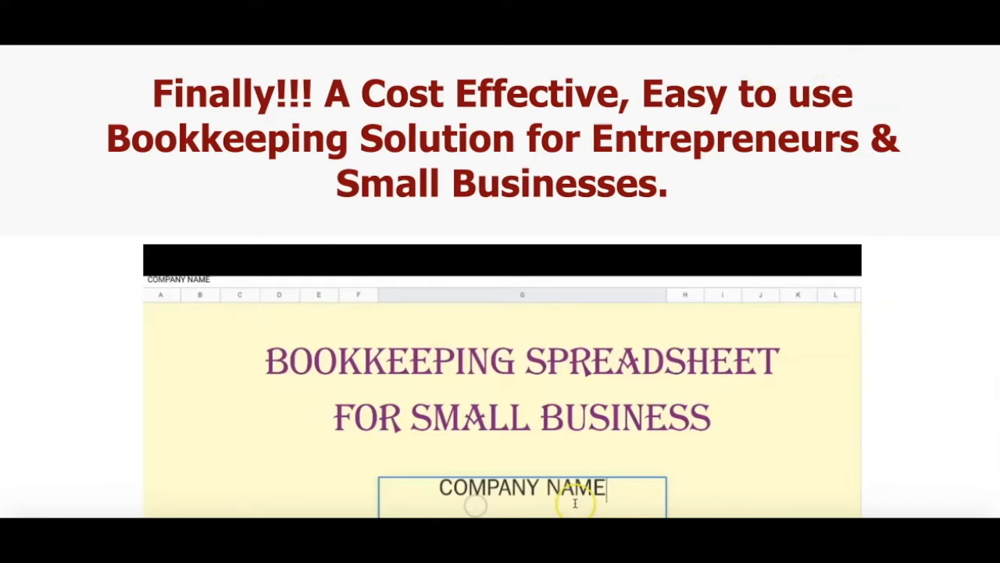
# Step: Review the bookkeeping spreadsheet's sales page from the intro video down to the detailed features section
pyautogui.scroll(-1, 500, 313)
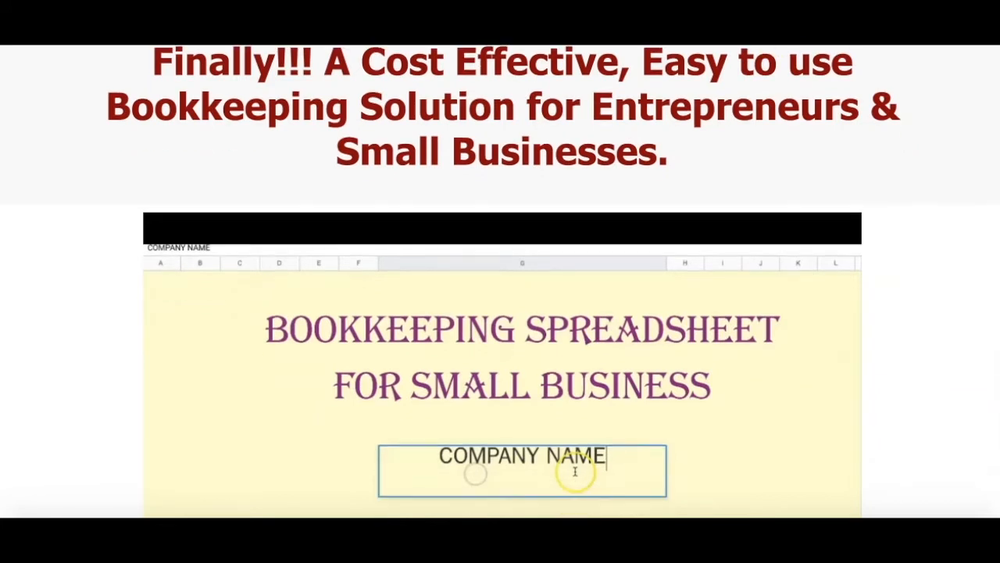
pyautogui.scroll(-5, 500, 313)
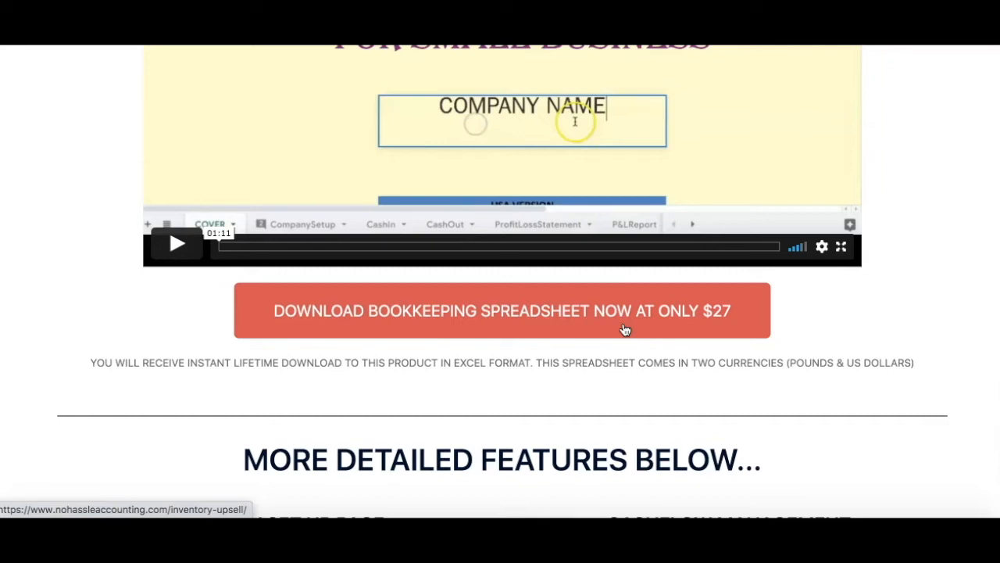
pyautogui.scroll(-1, 625, 330)
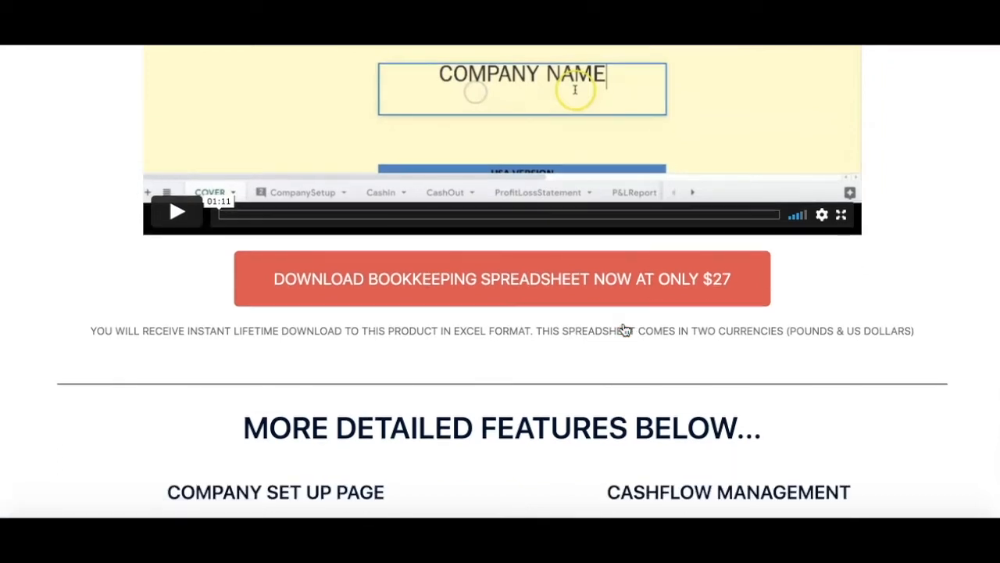
pyautogui.scroll(-1, 625, 329)
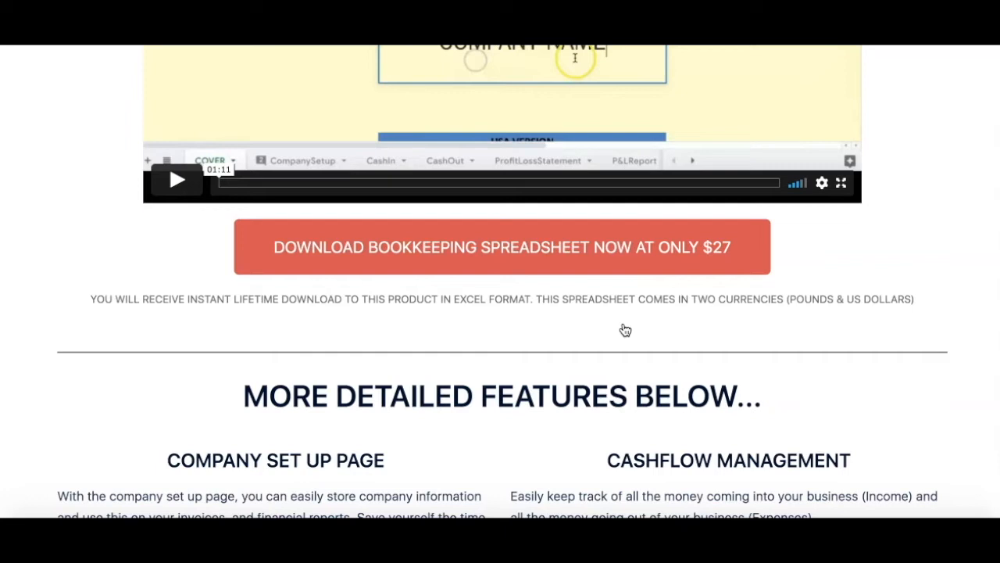
pyautogui.scroll(-2, 625, 329)
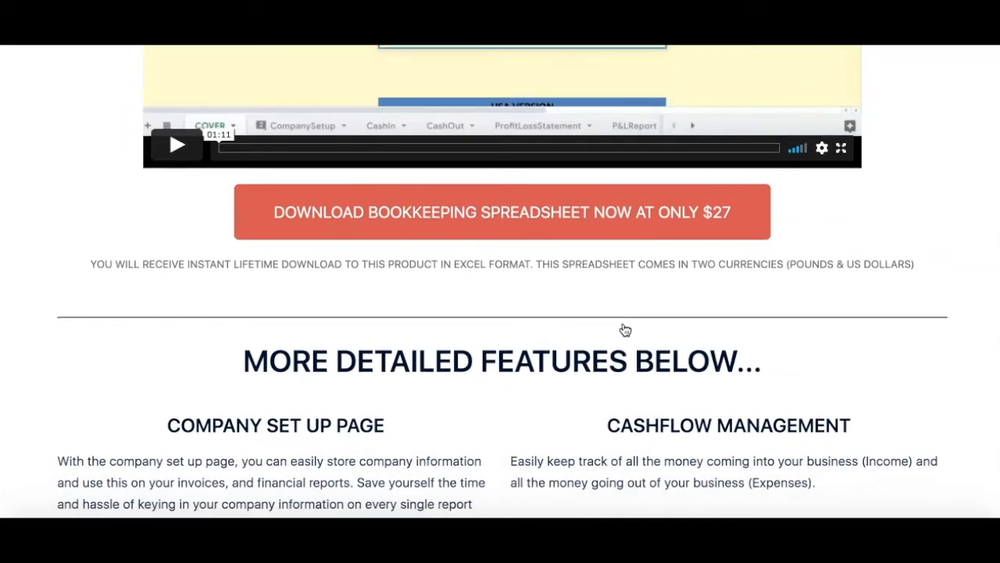
pyautogui.scroll(-1, 626, 329)
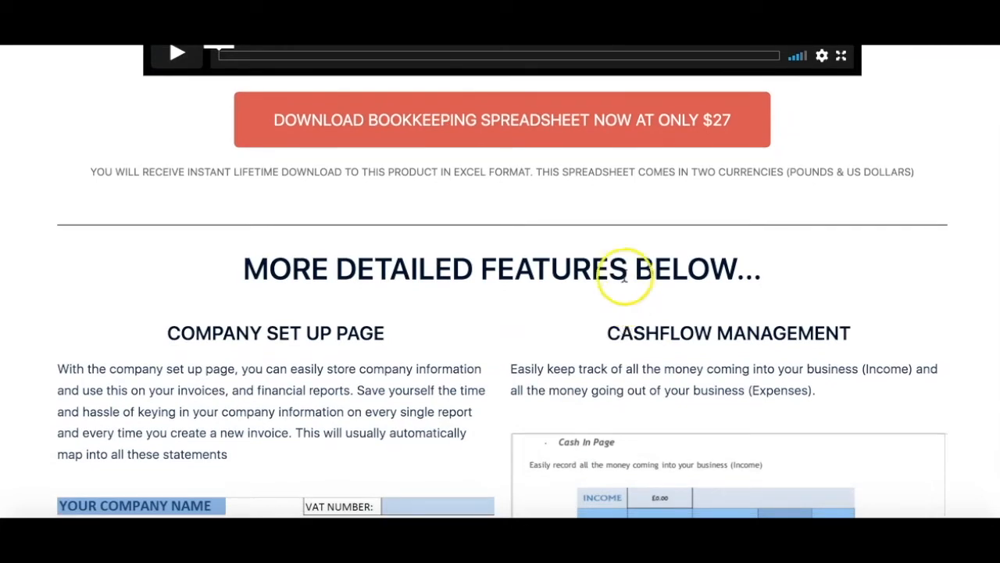
# Step: Open the bookkeeping spreadsheet download offer and examine the membership level and account information on its checkout page
pyautogui.click(616, 129)
pyautogui.scroll(-2, 645, 266)
pyautogui.scroll(-1, 644, 266)
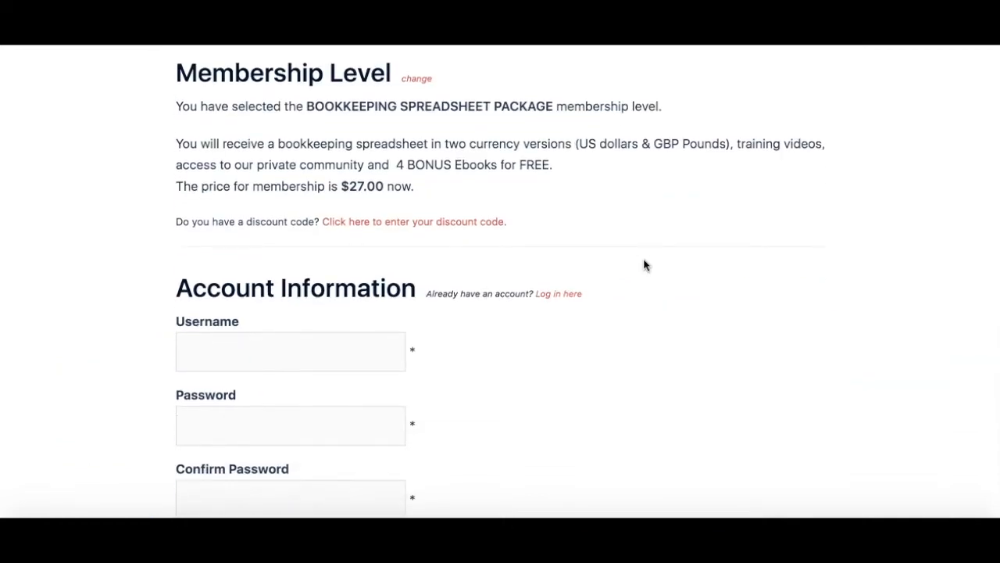
pyautogui.scroll(1, 644, 266)
pyautogui.scroll(-1, 644, 266)
pyautogui.scroll(2, 644, 266)
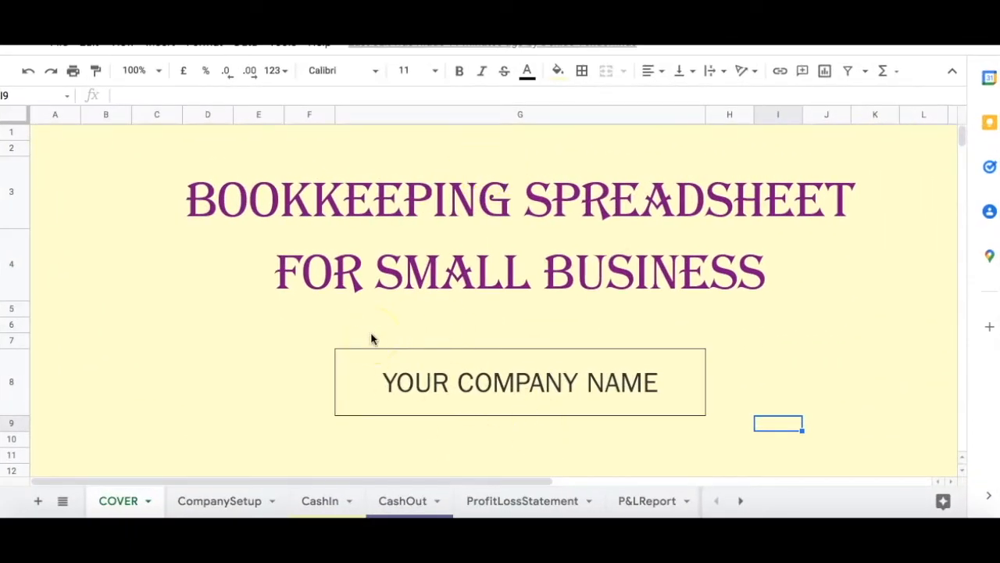
# Step: Replace the company name placeholder in cell G8 of the COVER sheet with RUNBOUTIQUE
pyautogui.click(462, 367)
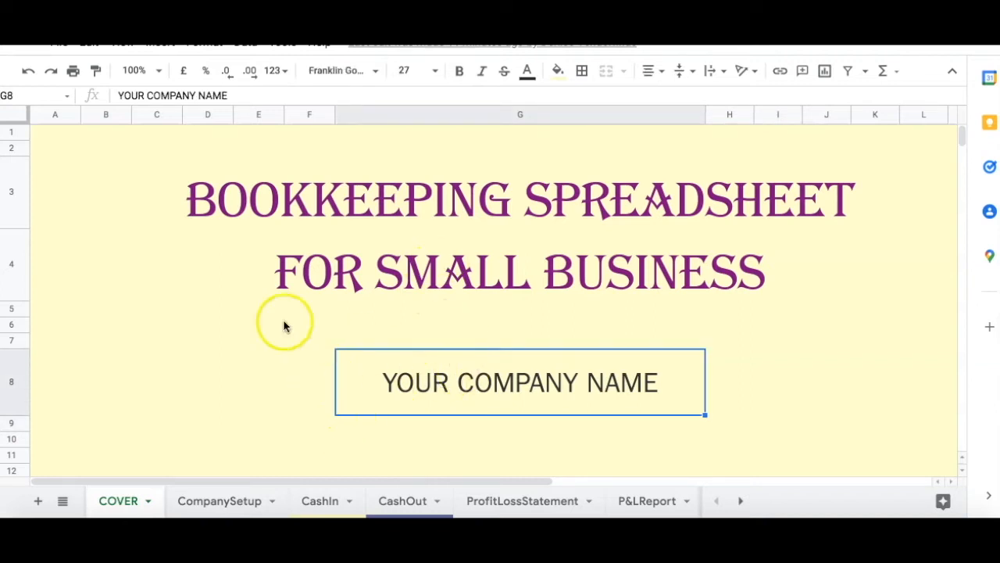
pyautogui.doubleClick(412, 388)
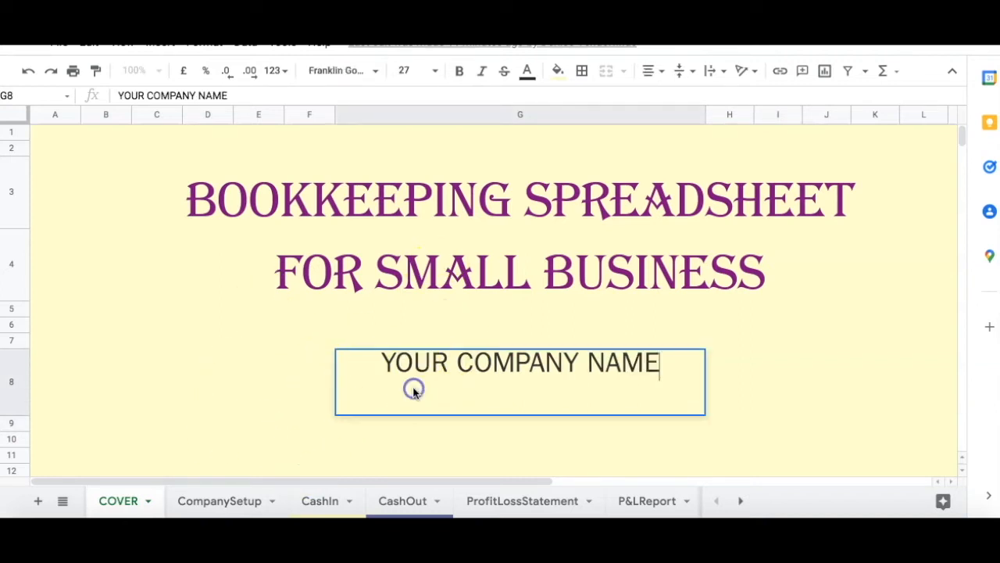
pyautogui.hotkey('ctrl', 'a')
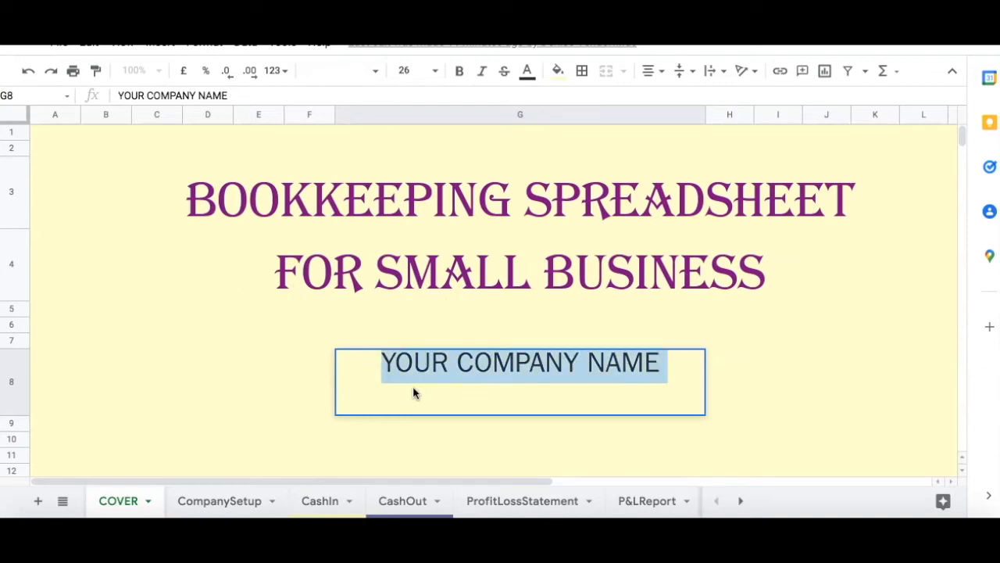
pyautogui.click(482, 329)
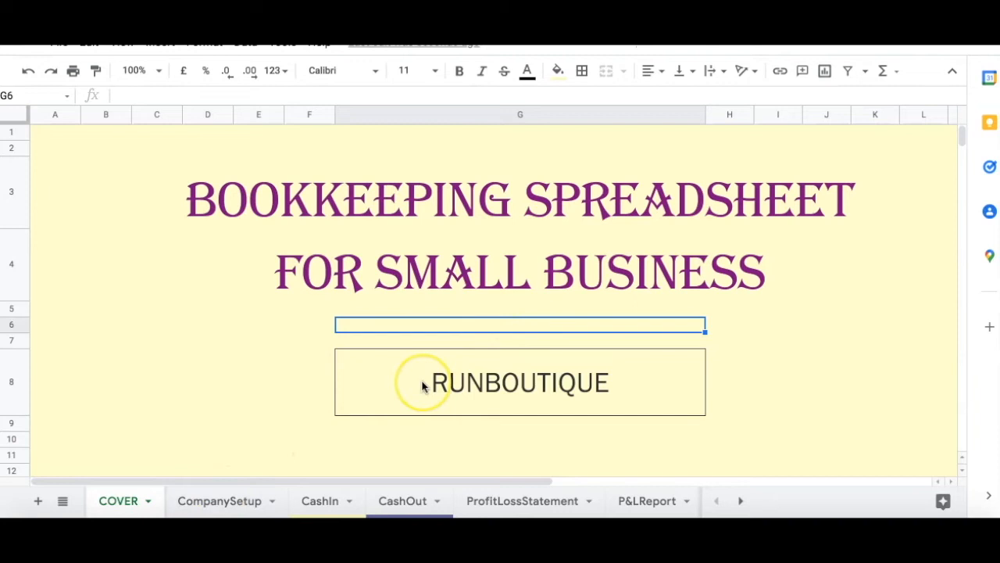
# Step: Examine the CompanySetup sheet's company name, EIN number, primary contact, year and address fields
pyautogui.click(202, 501)
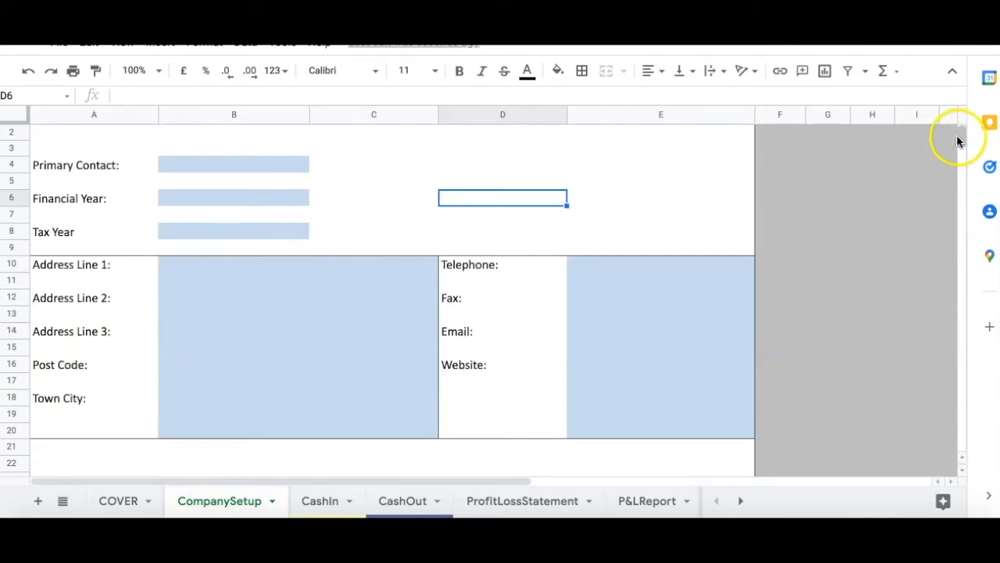
pyautogui.moveTo(958, 135); pyautogui.dragTo(959, 131)
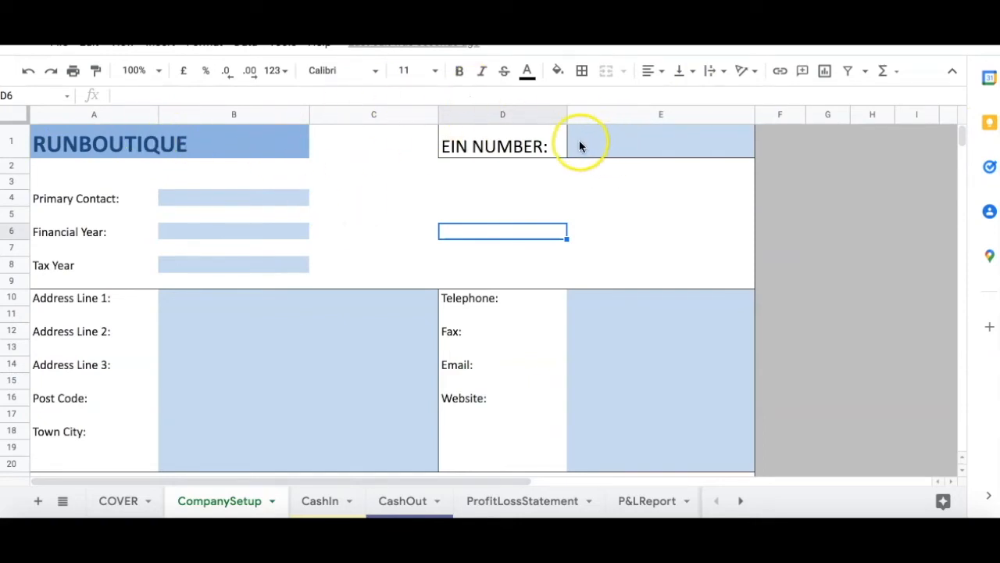
pyautogui.click(636, 144)
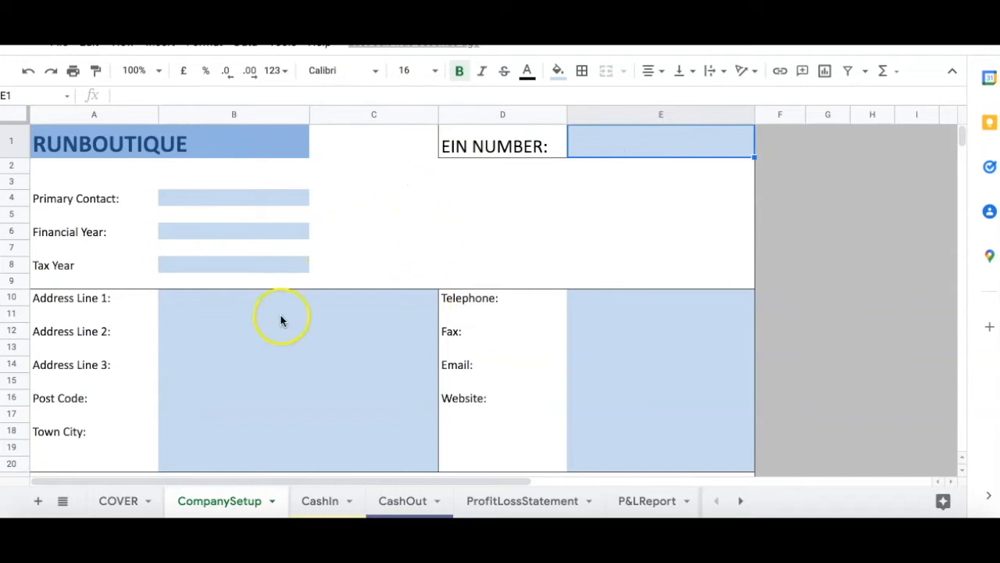
pyautogui.click(396, 199)
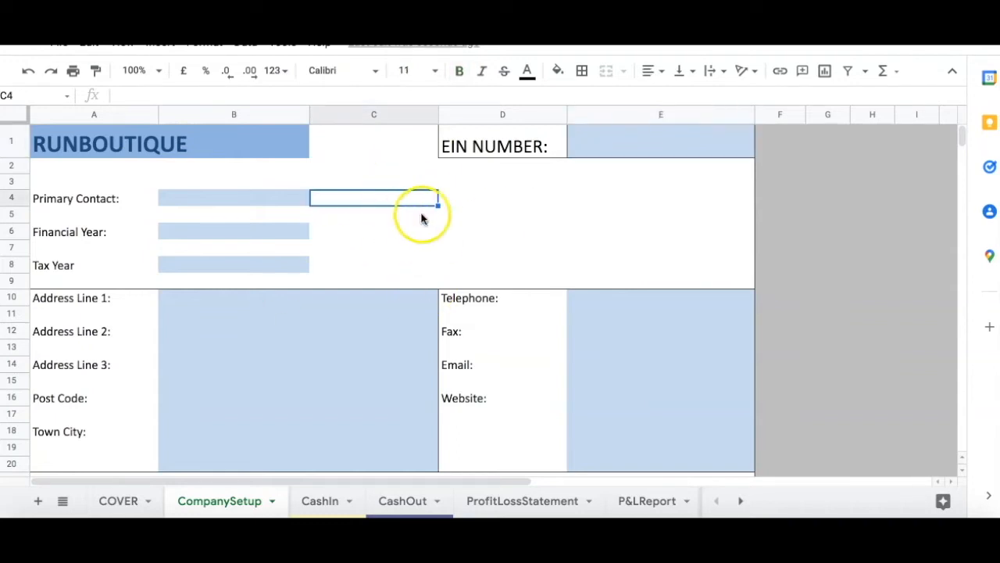
pyautogui.click(263, 265)
# Step: On the CashIn sheet, date the first income row 1 March 2022 and set its type of income to Sales
pyautogui.click(321, 500)
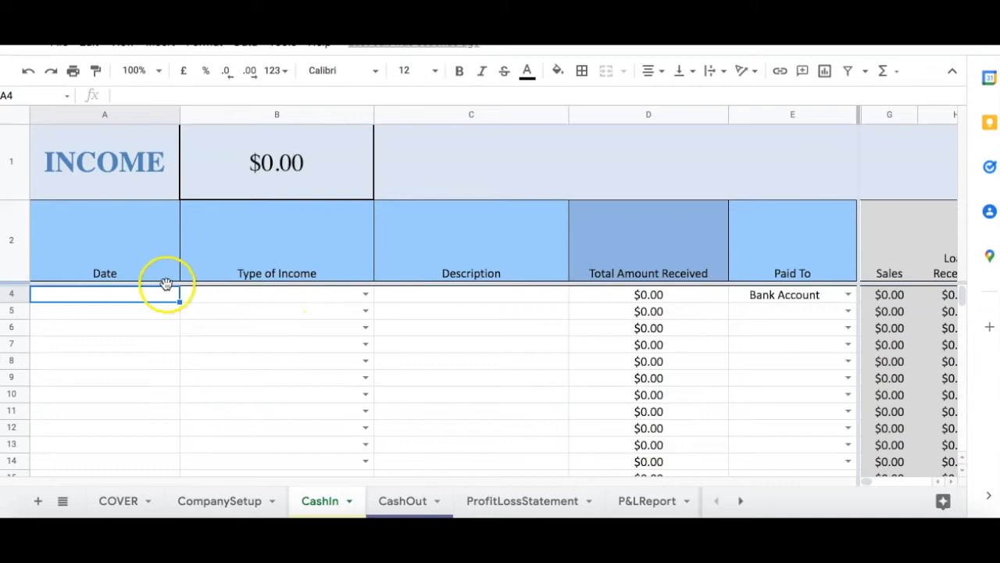
pyautogui.write('1 ')
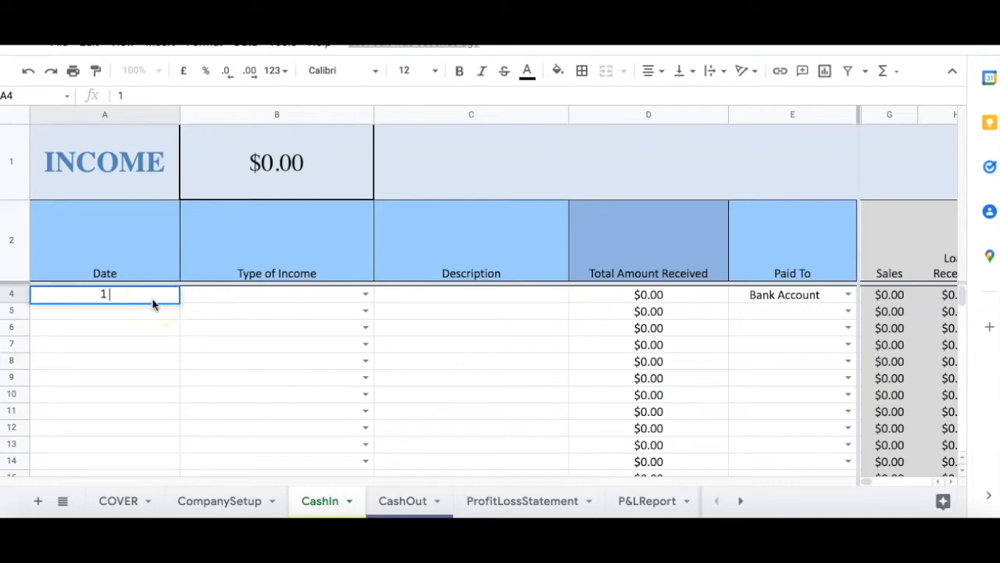
pyautogui.write('Mar')
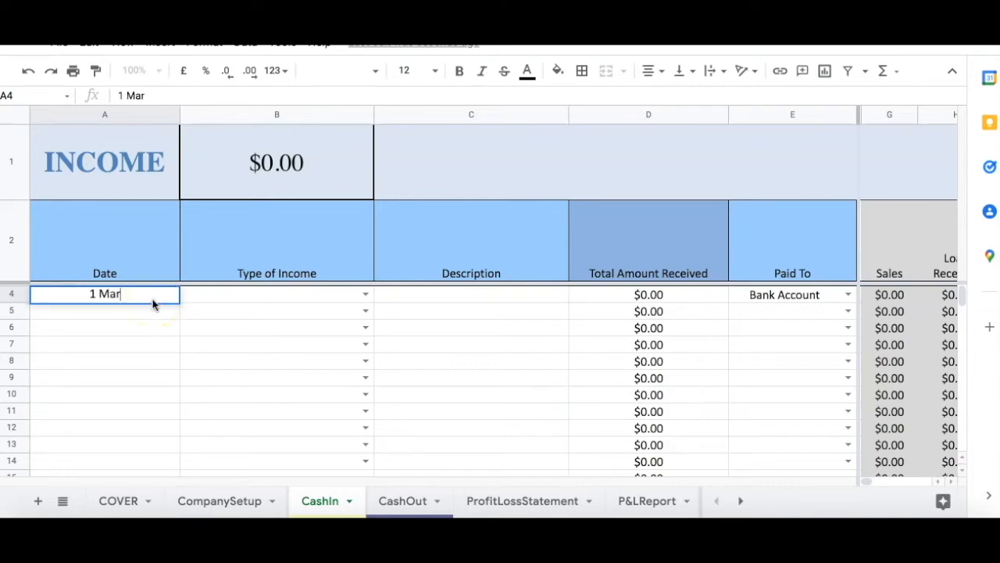
pyautogui.write('ch 2022')
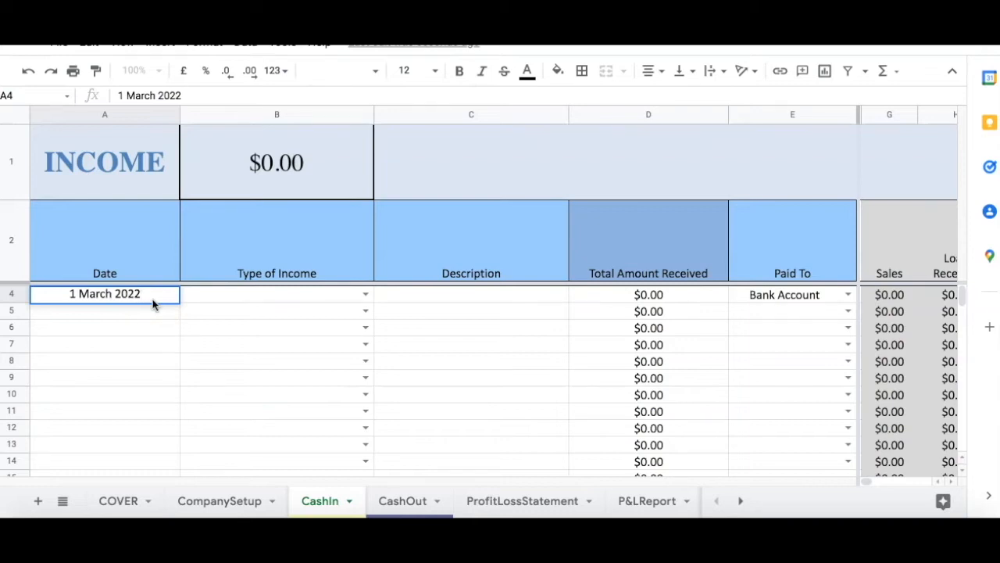
pyautogui.click(299, 295)
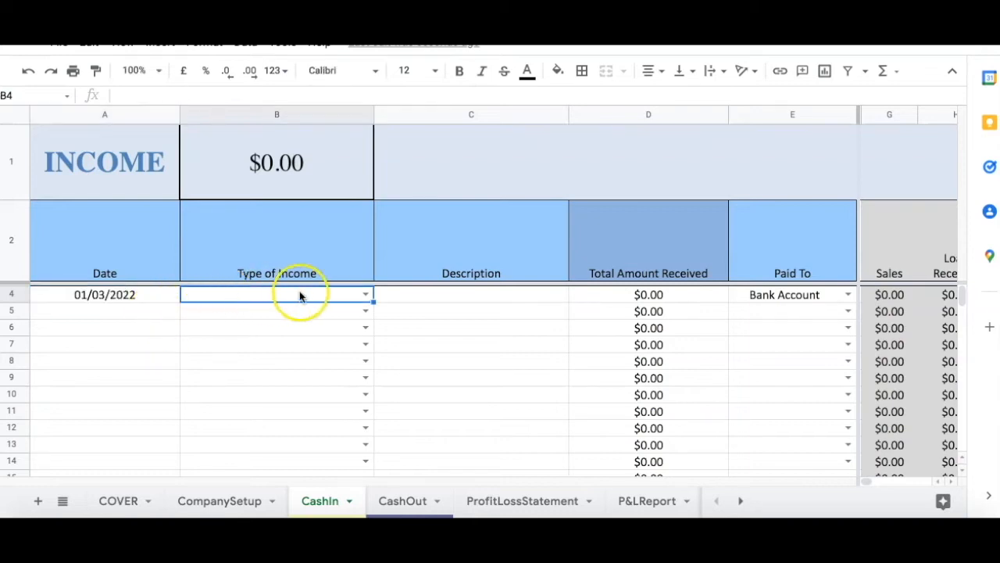
pyautogui.click(368, 294)
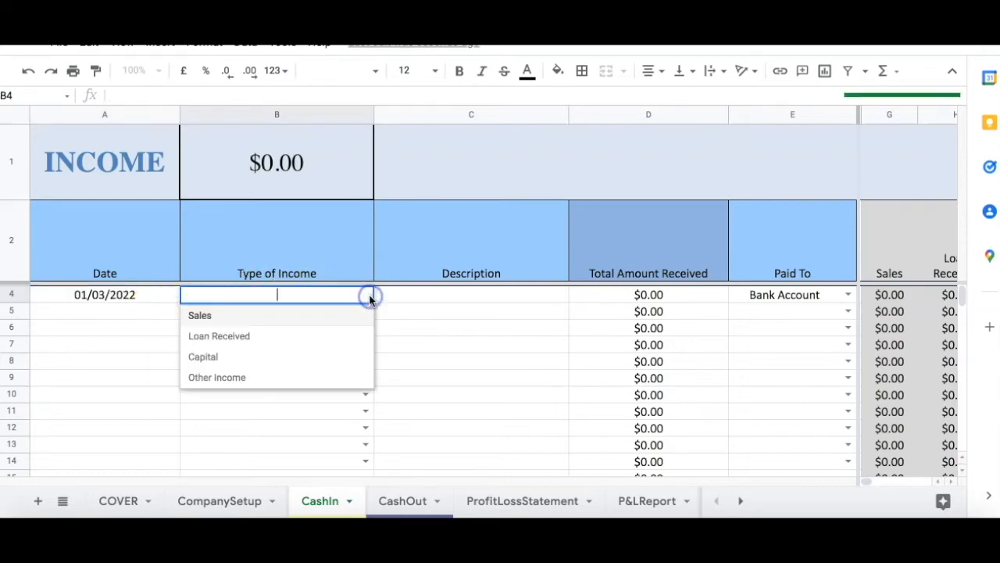
pyautogui.click(310, 315)
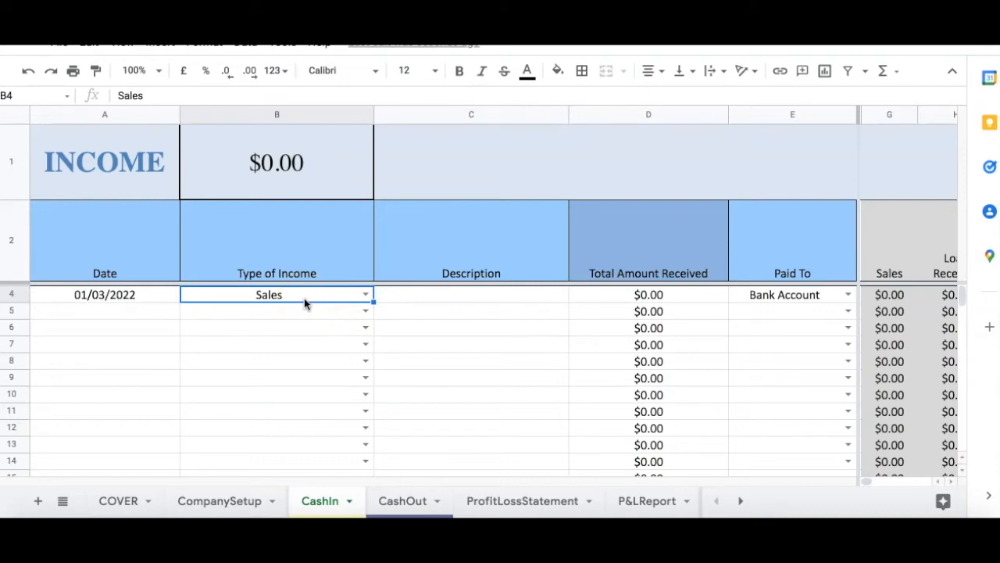
# Step: Describe the first income row as "Sales for the Month" and enter 10000 as its total amount received
pyautogui.click(415, 295)
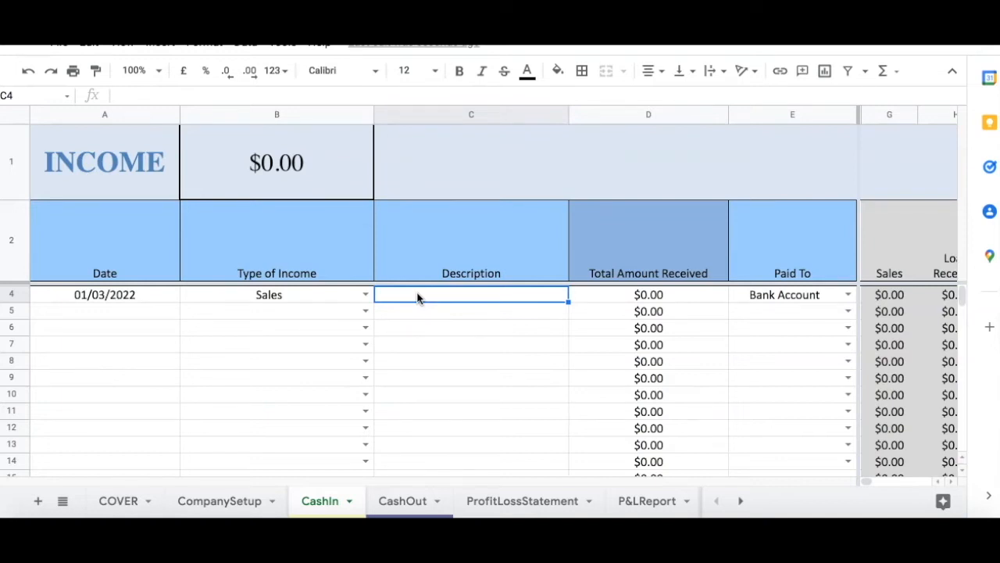
pyautogui.write('Sales for the Month')
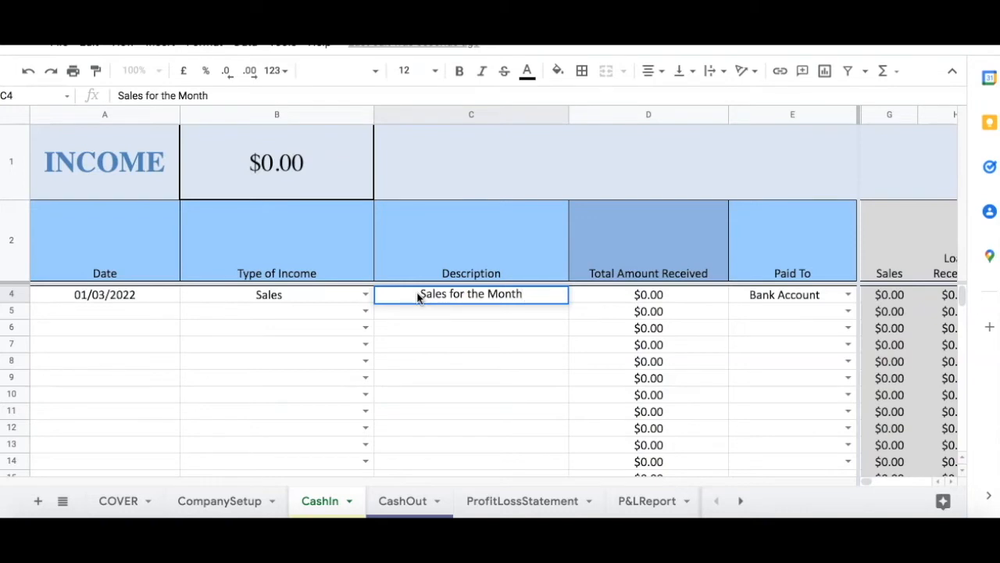
pyautogui.click(597, 296)
pyautogui.write('10000')
pyautogui.press('Tab')
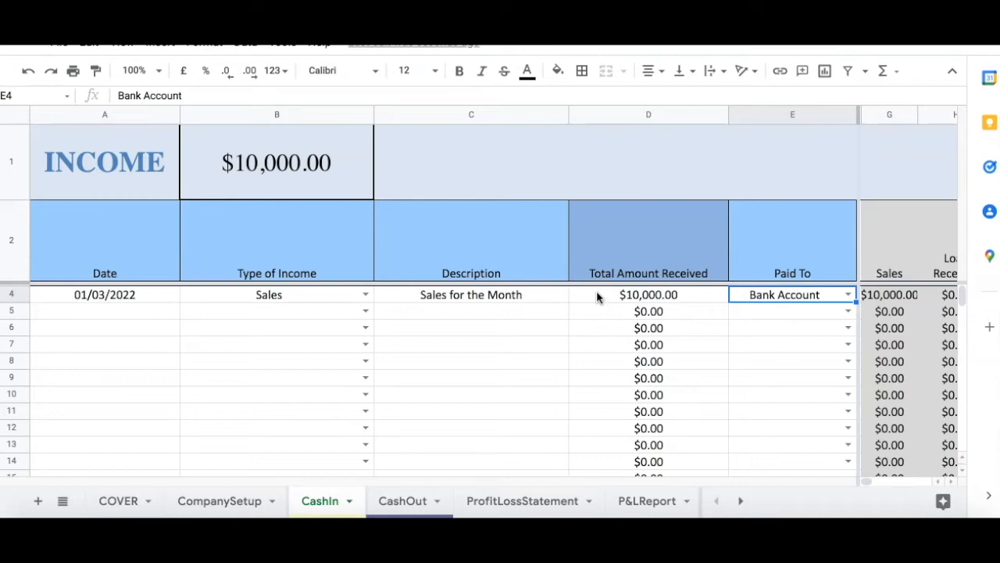
# Step: Examine the Paid To options available for the first income row
pyautogui.click(846, 295)
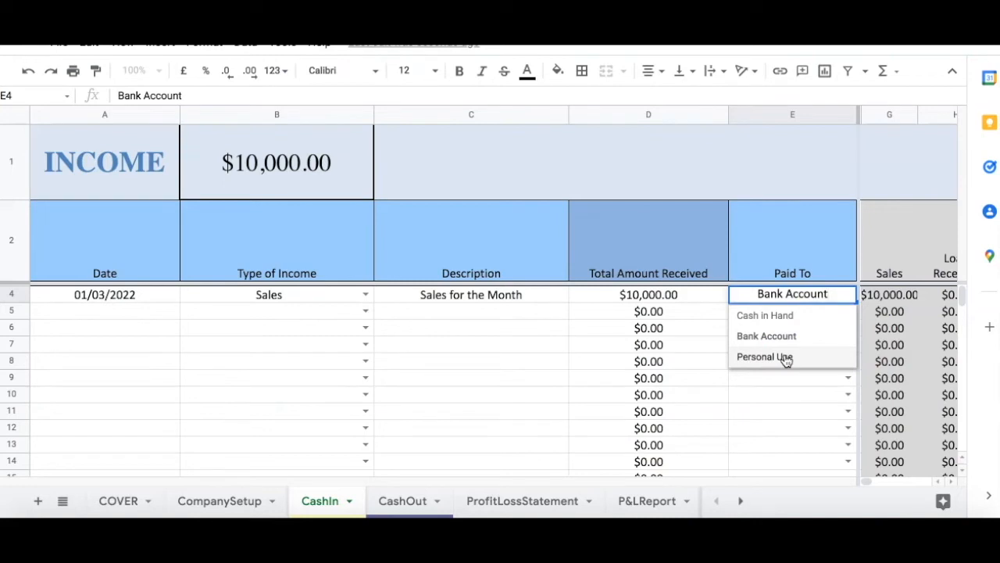
pyautogui.click(764, 315)
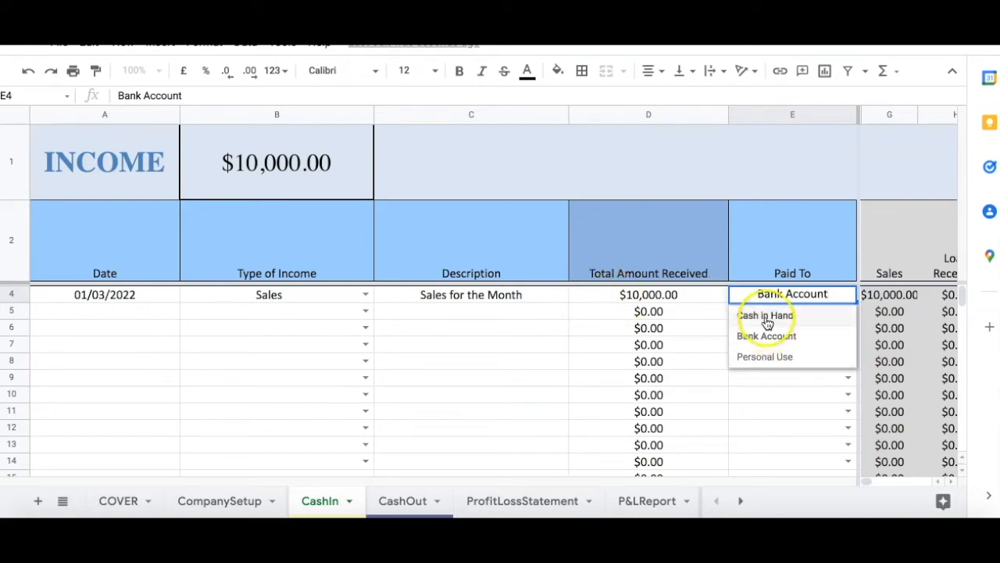
pyautogui.click(718, 299)
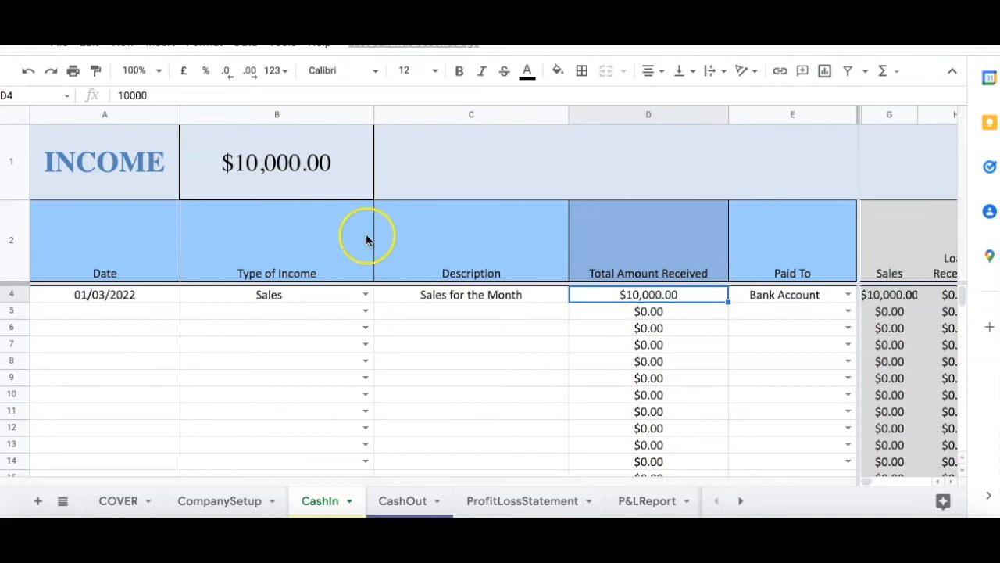
# Step: Switch the first income row's type of income to Other Income and back to Sales
pyautogui.click(481, 294)
pyautogui.click(363, 295)
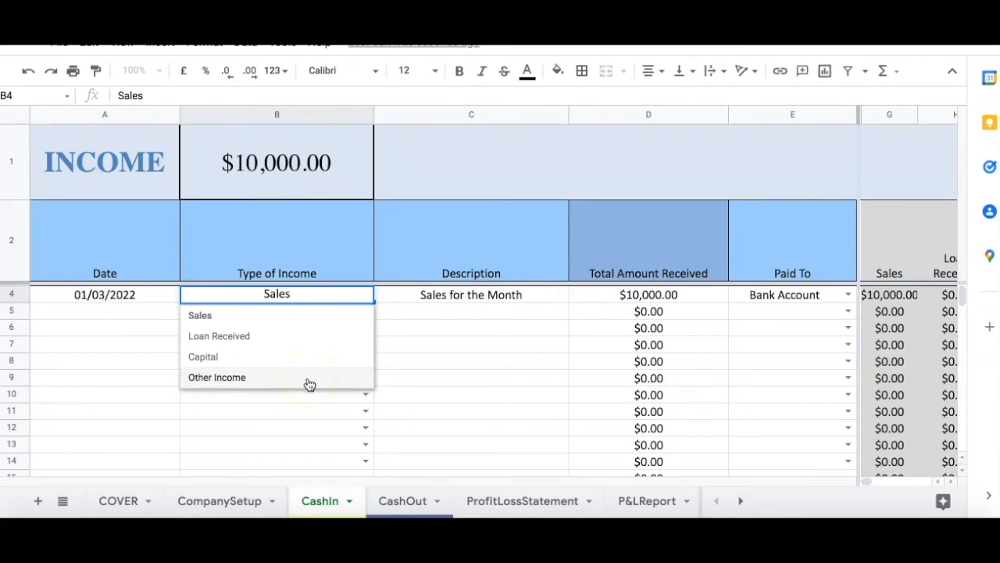
pyautogui.click(310, 378)
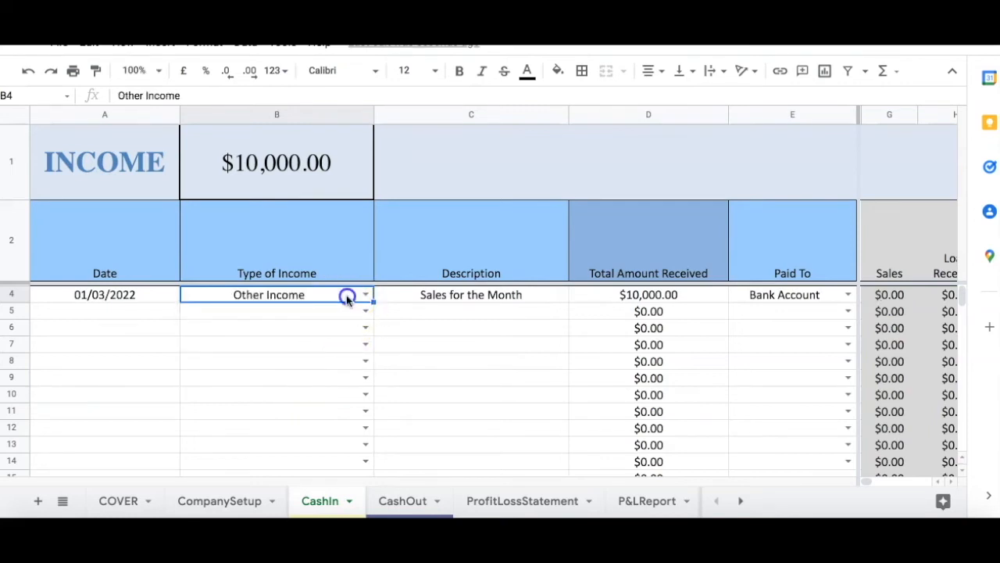
pyautogui.click(365, 293)
pyautogui.click(314, 316)
# Step: Set the second income row's type of income to Other Income
pyautogui.click(312, 318)
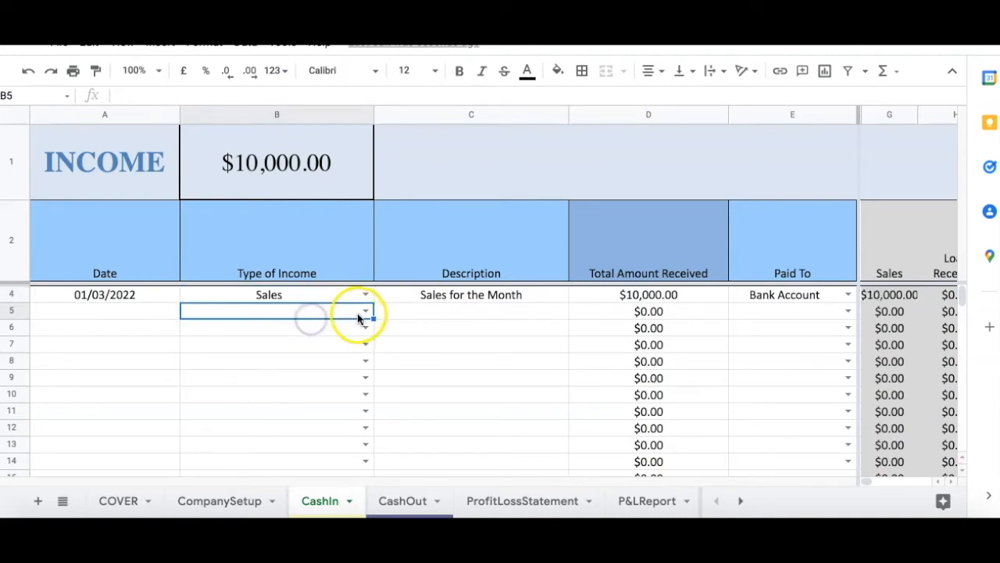
pyautogui.click(365, 311)
pyautogui.click(302, 397)
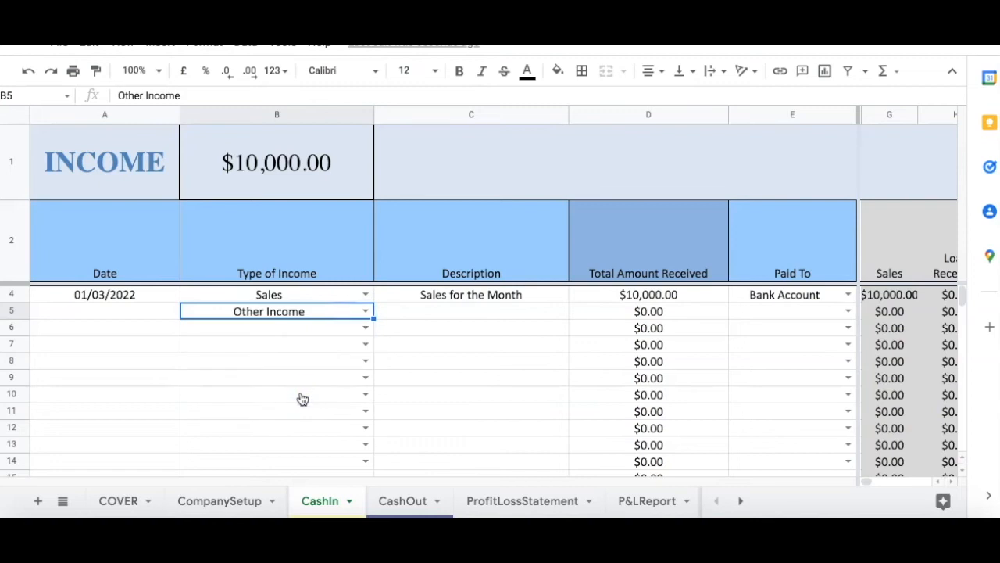
# Step: Describe the second income row as "Comissions"
pyautogui.click(406, 314)
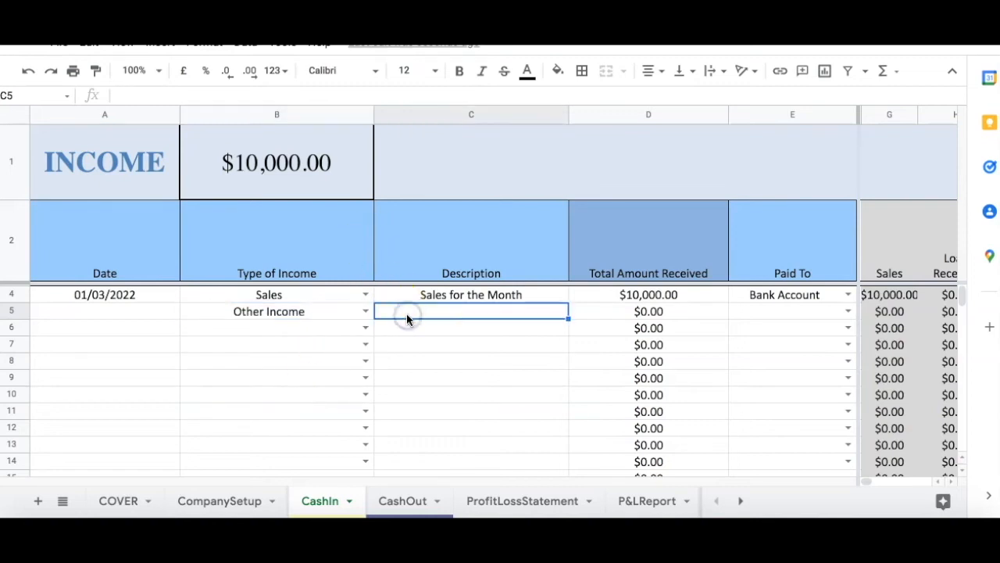
pyautogui.write('Comisions')
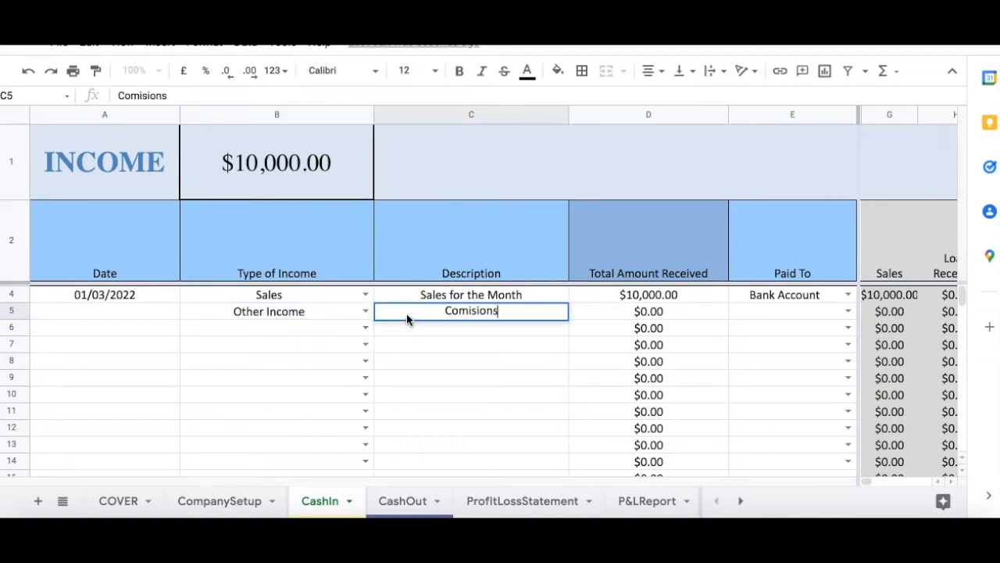
pyautogui.click(471, 311)
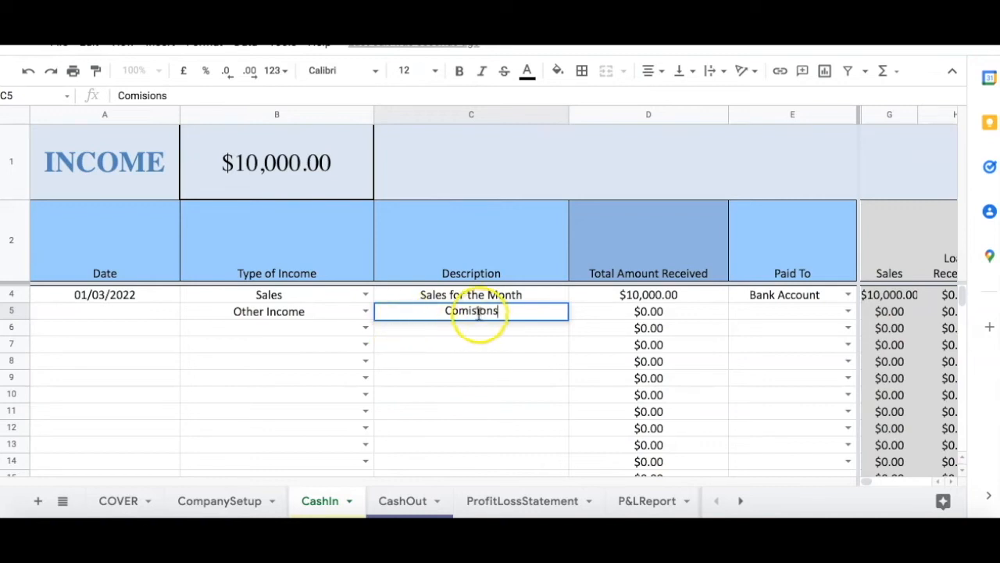
pyautogui.click(493, 332)
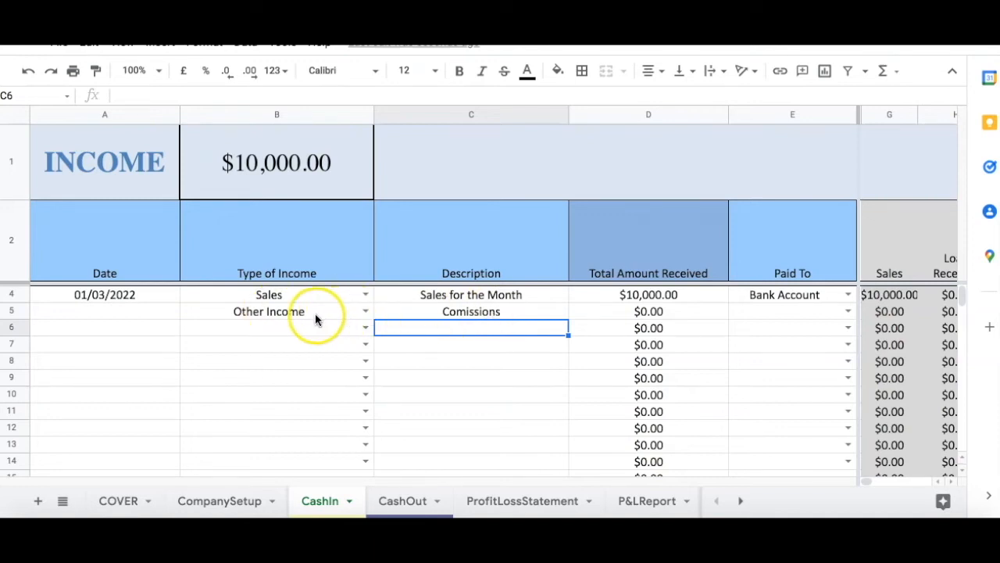
# Step: Enter 200 as the total amount received for the second income row
pyautogui.click(418, 313)
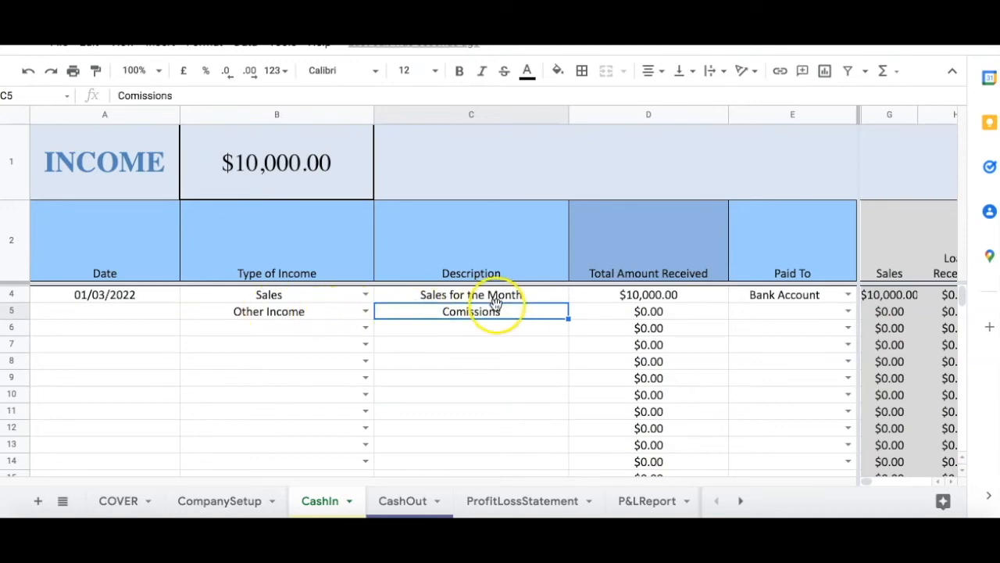
pyautogui.click(591, 316)
pyautogui.write('200')
# Step: Replace the second income row's description with "Youtube Earnings"
pyautogui.click(539, 319)
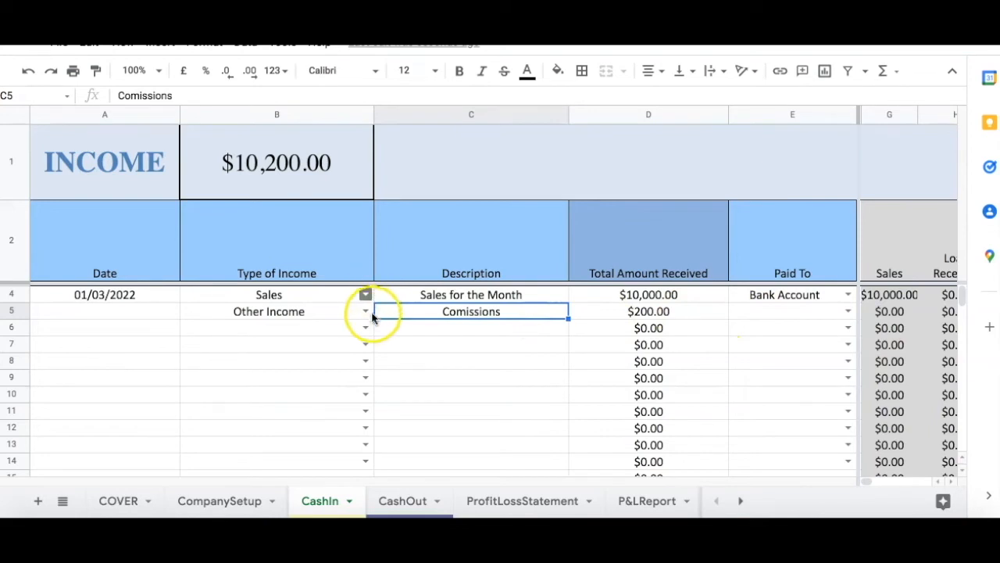
pyautogui.click(406, 322)
pyautogui.write('Youtube e')
pyautogui.press('BackSpace')
pyautogui.write('Earnings')
# Step: Describe the third income row as "Amazon KDP" and set its type of income to Other Income
pyautogui.click(440, 328)
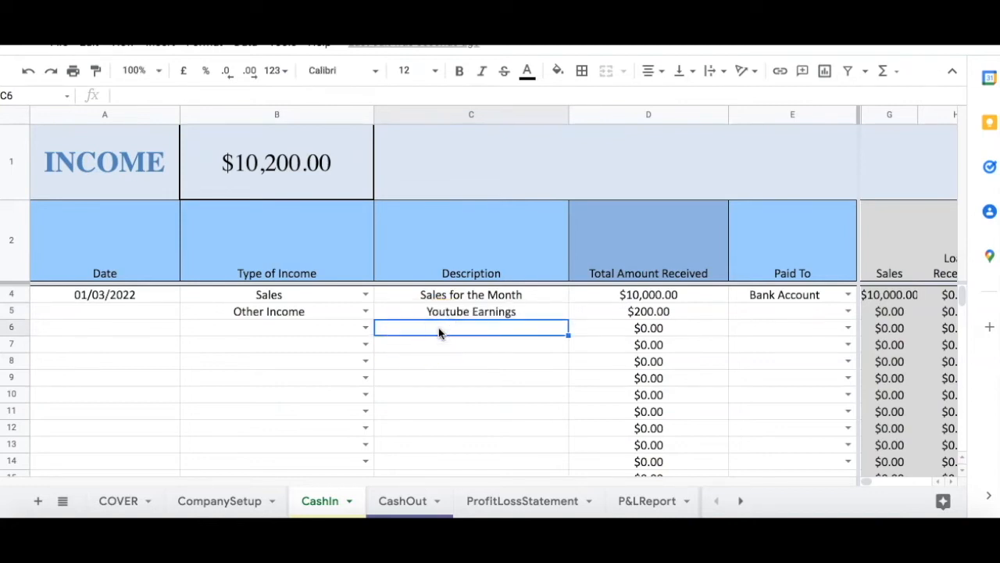
pyautogui.write('Ama')
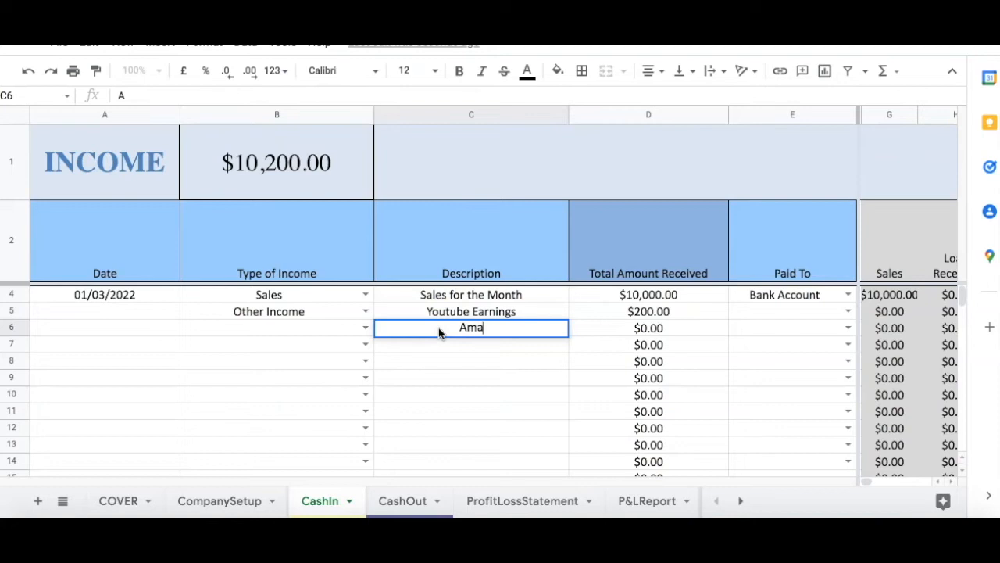
pyautogui.write('zon KDP')
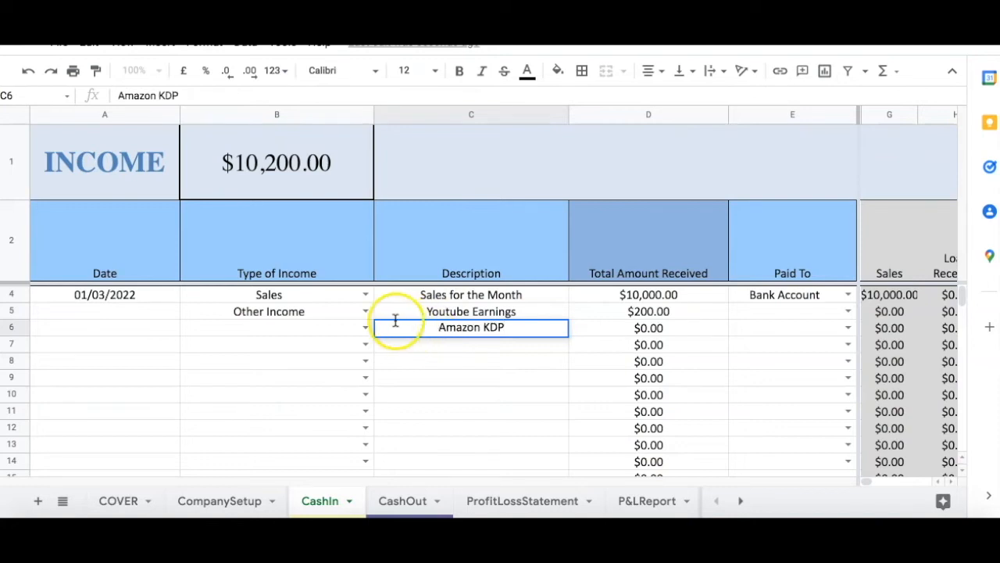
pyautogui.click(331, 323)
pyautogui.click(368, 329)
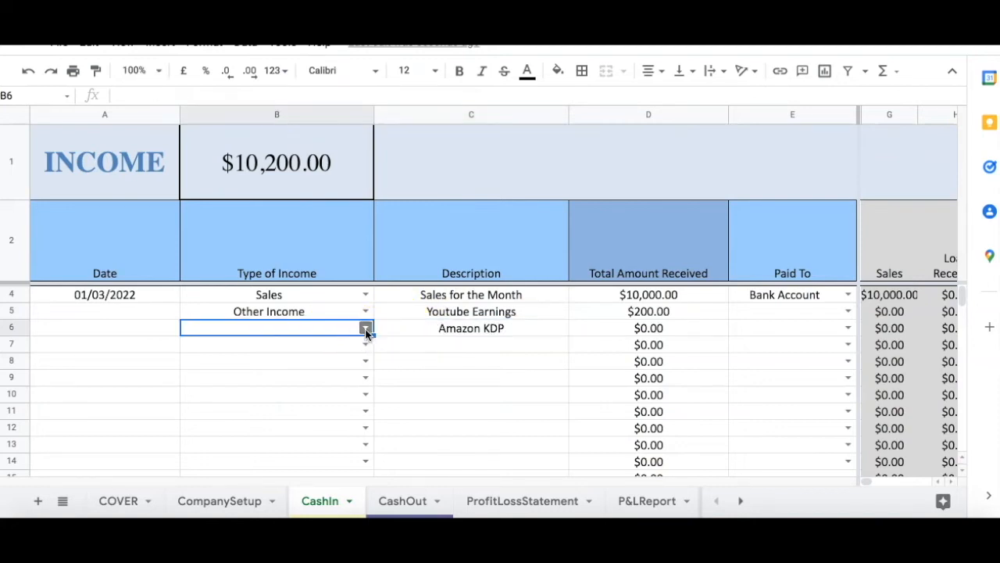
pyautogui.click(320, 411)
# Step: Enter 500 as the total amount received for the Amazon KDP row
pyautogui.click(457, 359)
pyautogui.click(501, 331)
pyautogui.click(596, 327)
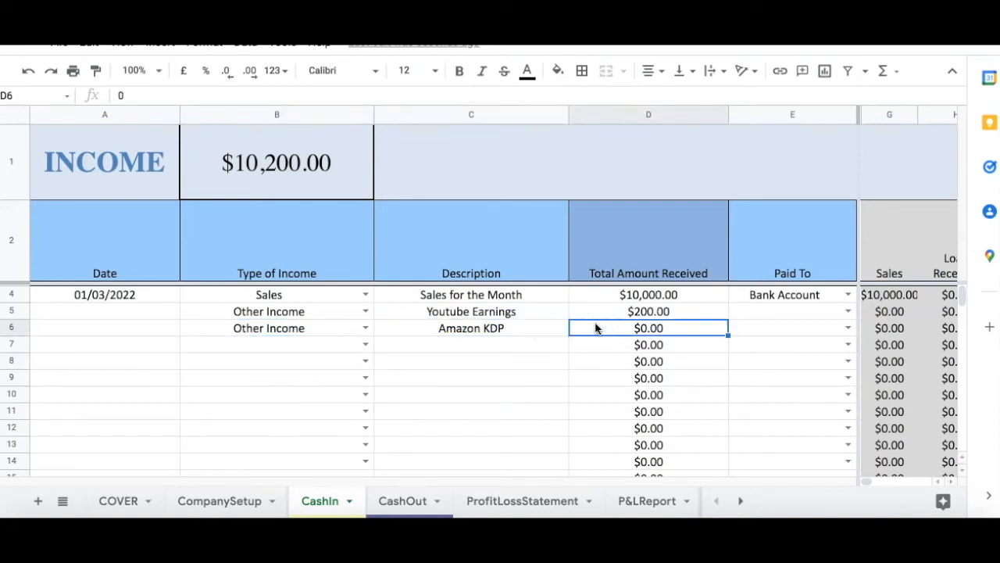
pyautogui.write('500')
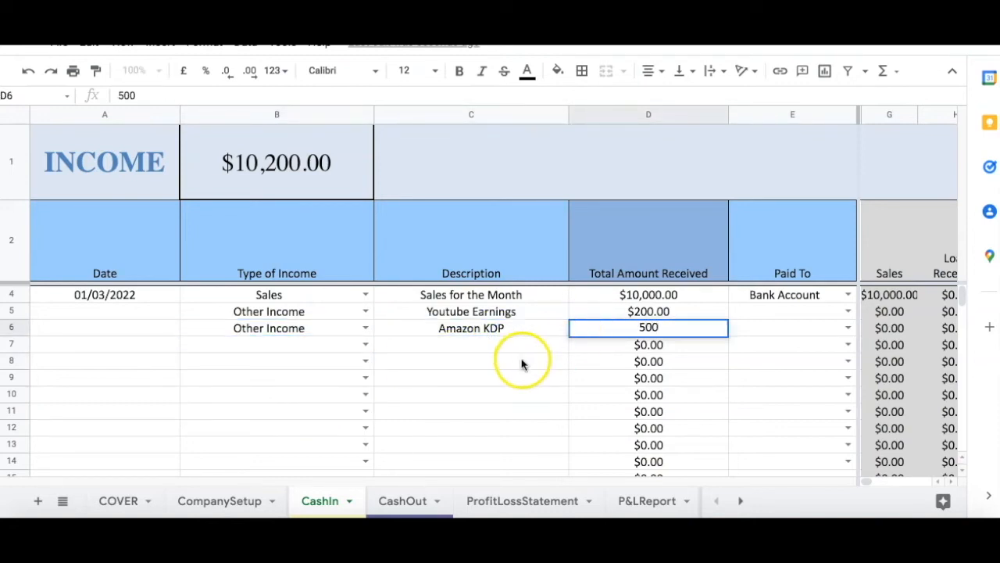
pyautogui.click(523, 359)
# Step: Set Paid To to Bank Account for both the Youtube Earnings and Amazon KDP rows
pyautogui.click(762, 314)
pyautogui.click(849, 316)
pyautogui.click(847, 312)
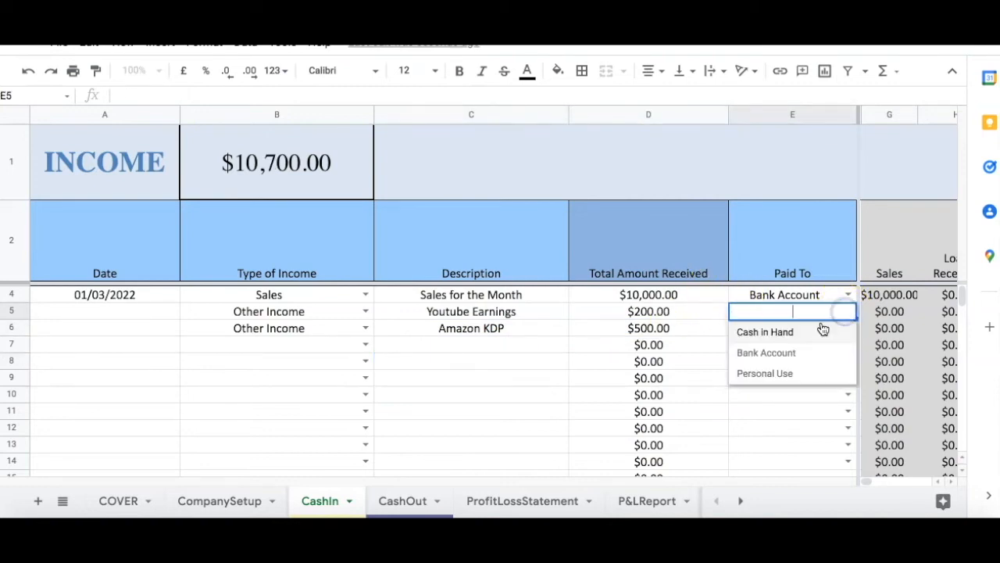
pyautogui.click(804, 355)
pyautogui.click(848, 327)
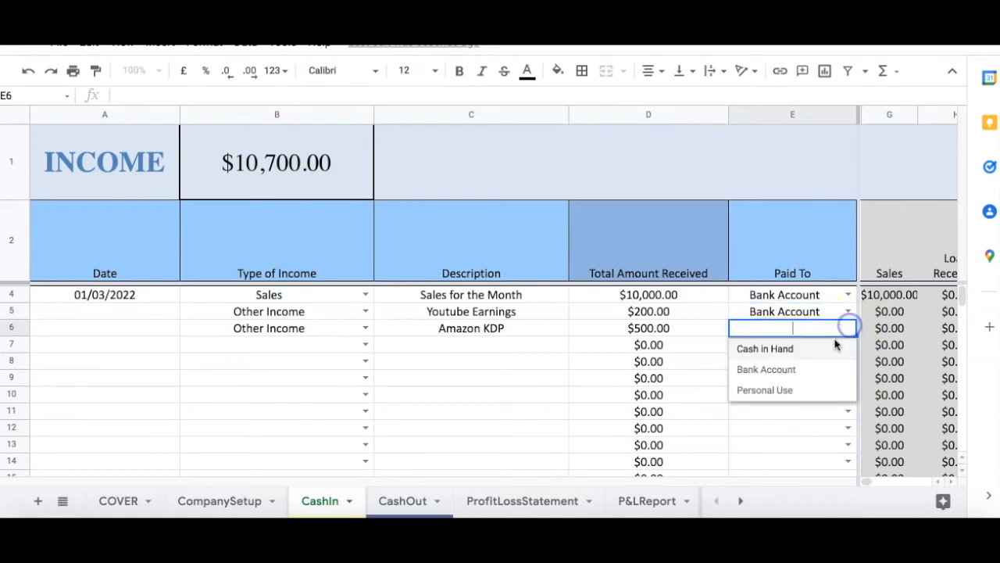
pyautogui.click(804, 370)
pyautogui.click(606, 343)
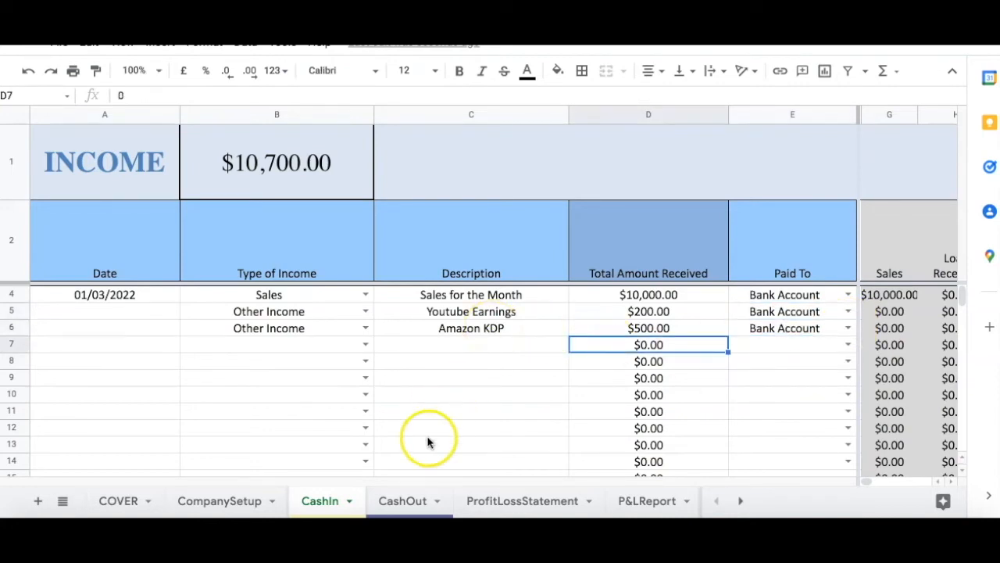
# Step: On the CashOut sheet, date the first expense row 1 March 2022
pyautogui.click(404, 502)
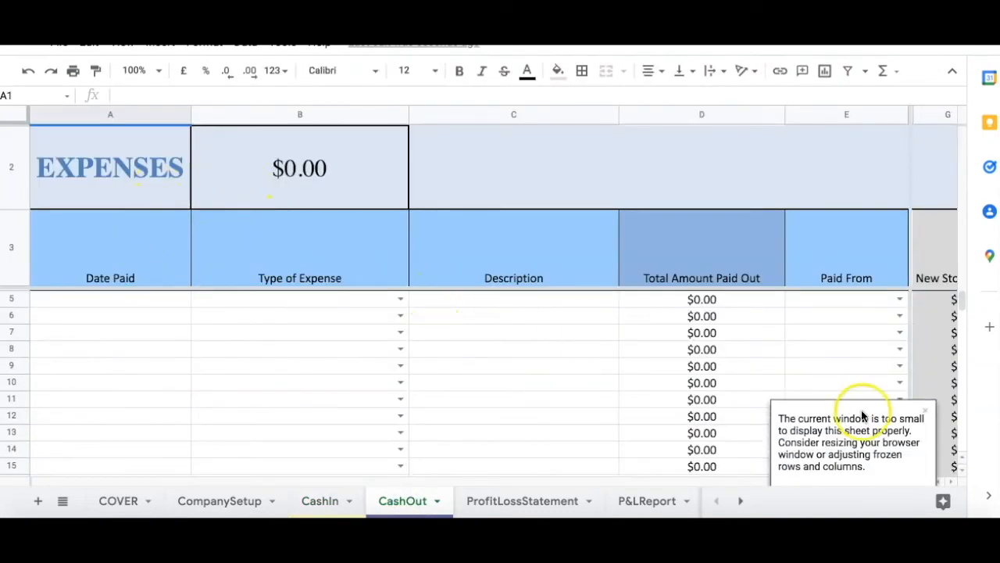
pyautogui.click(928, 409)
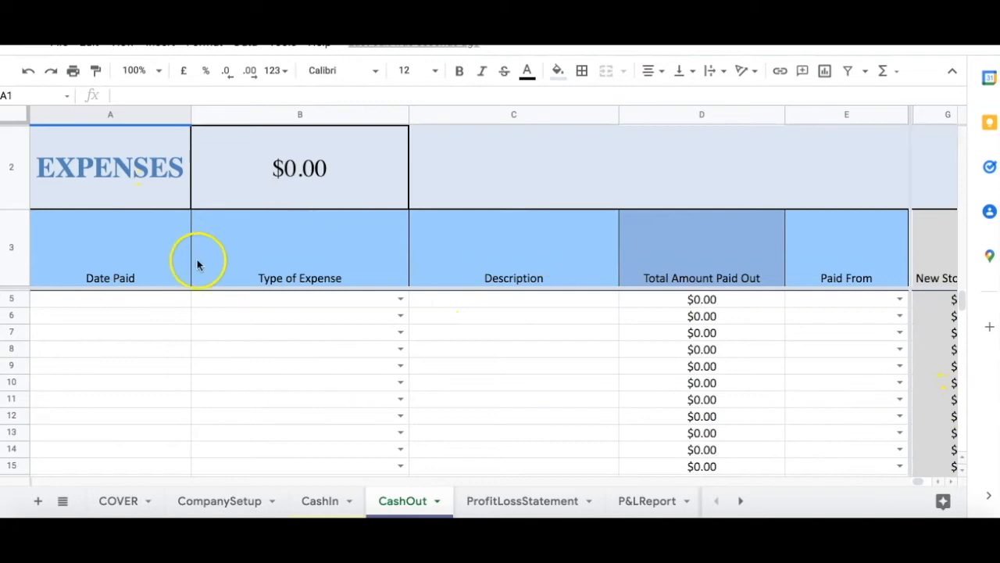
pyautogui.click(154, 303)
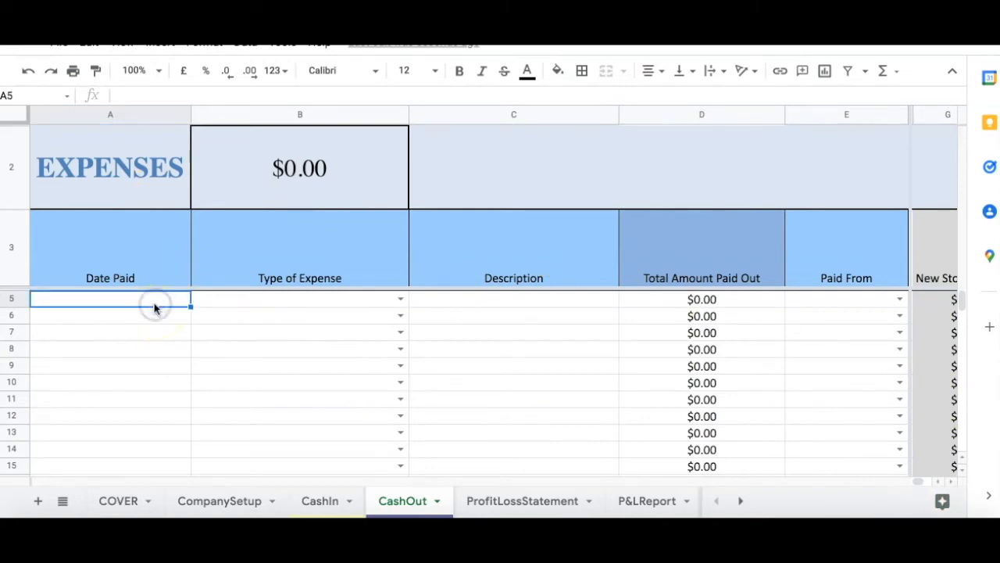
pyautogui.write('1 mA')
pyautogui.press('BackSpace')
pyautogui.press('BackSpace')
pyautogui.write('March 2022')
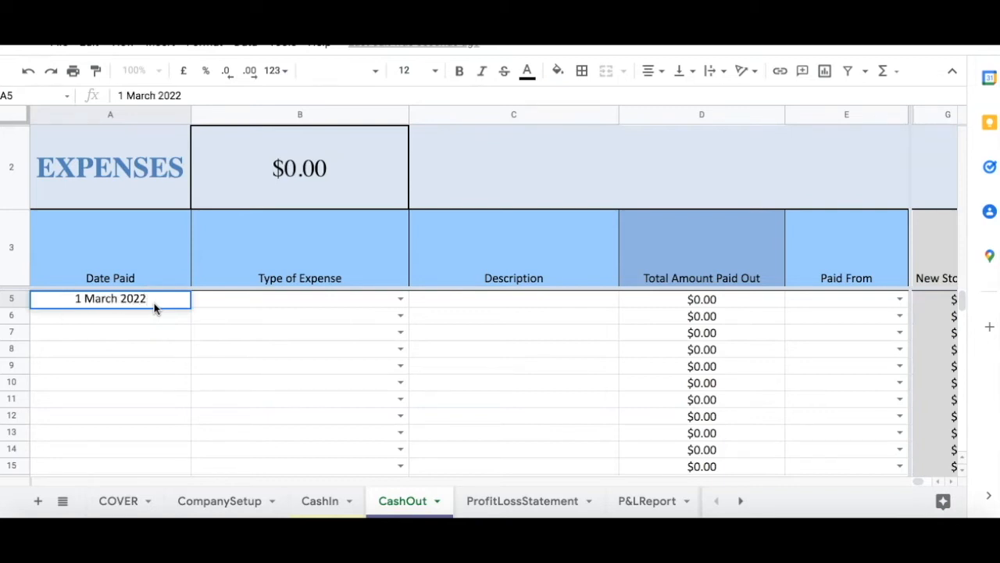
# Step: Set the first expense row's type to New Stock and enter 1000 as its total amount paid out
pyautogui.click(268, 302)
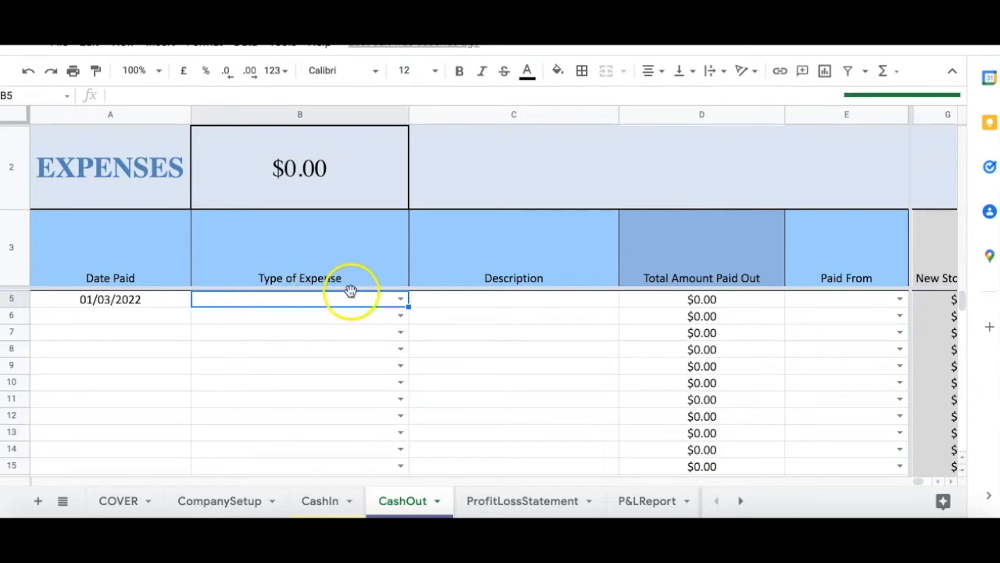
pyautogui.click(400, 300)
pyautogui.press('Tab')
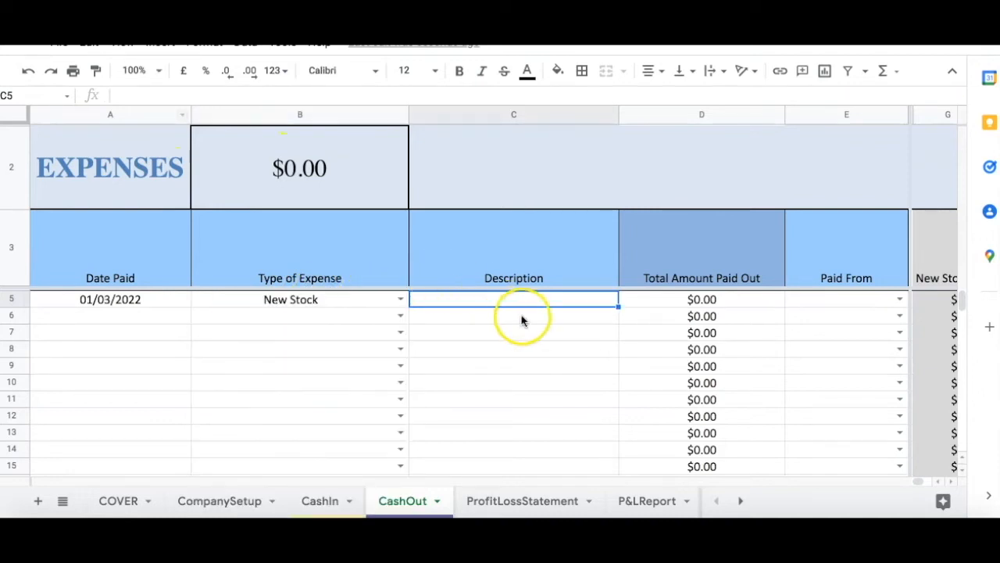
pyautogui.click(521, 304)
pyautogui.click(666, 295)
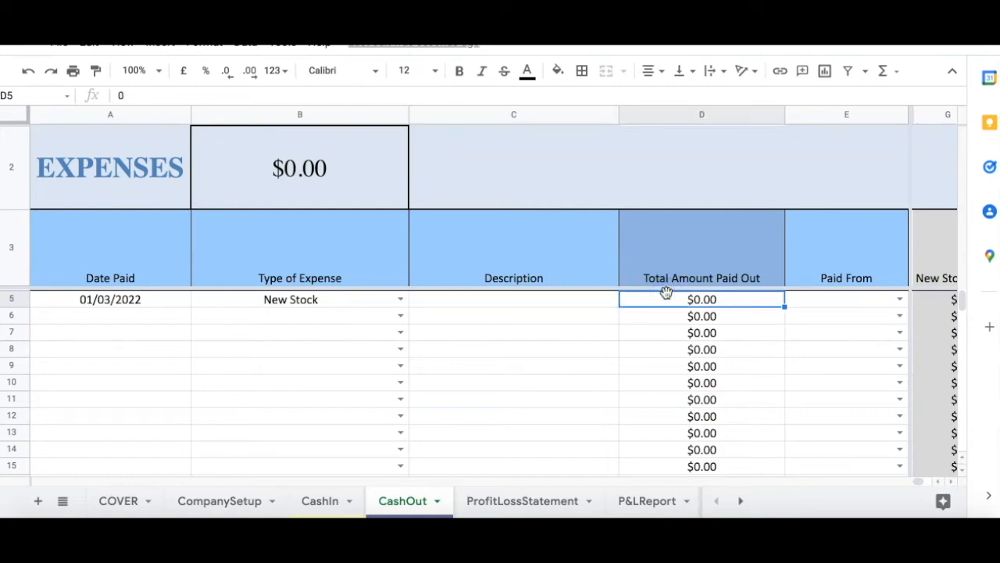
pyautogui.write('1000')
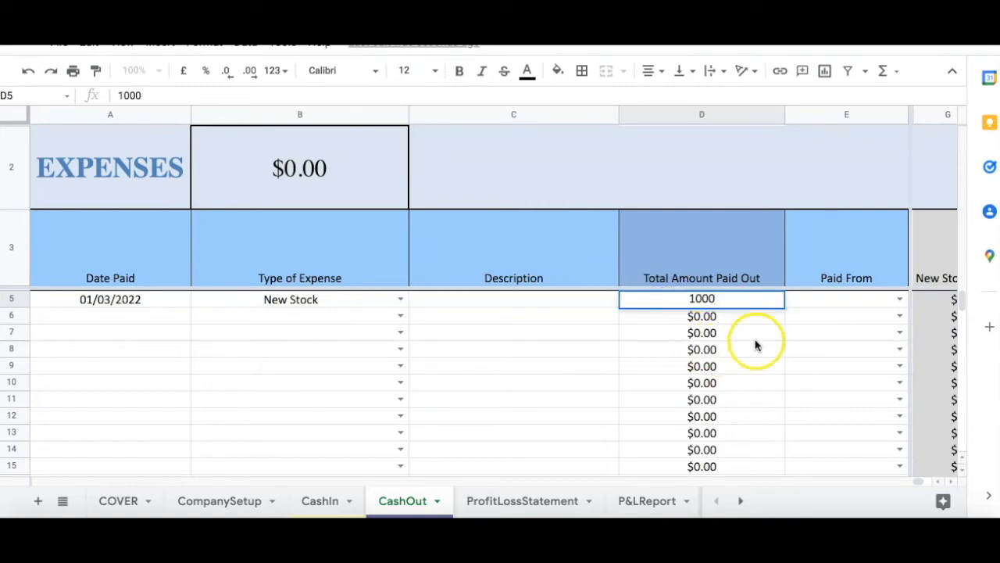
# Step: Set Paid From to Bank Account for the New Stock expense
pyautogui.click(829, 301)
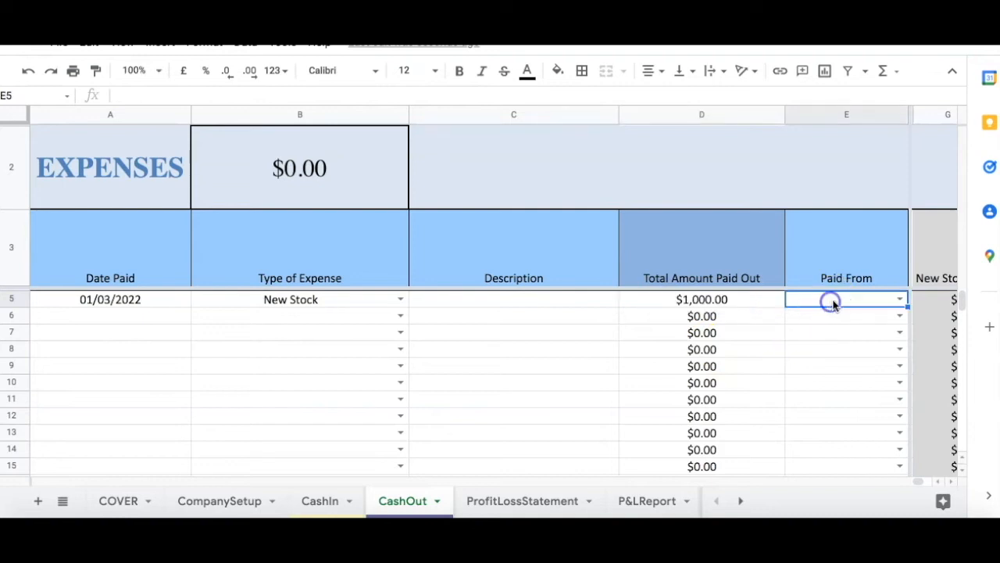
pyautogui.click(895, 300)
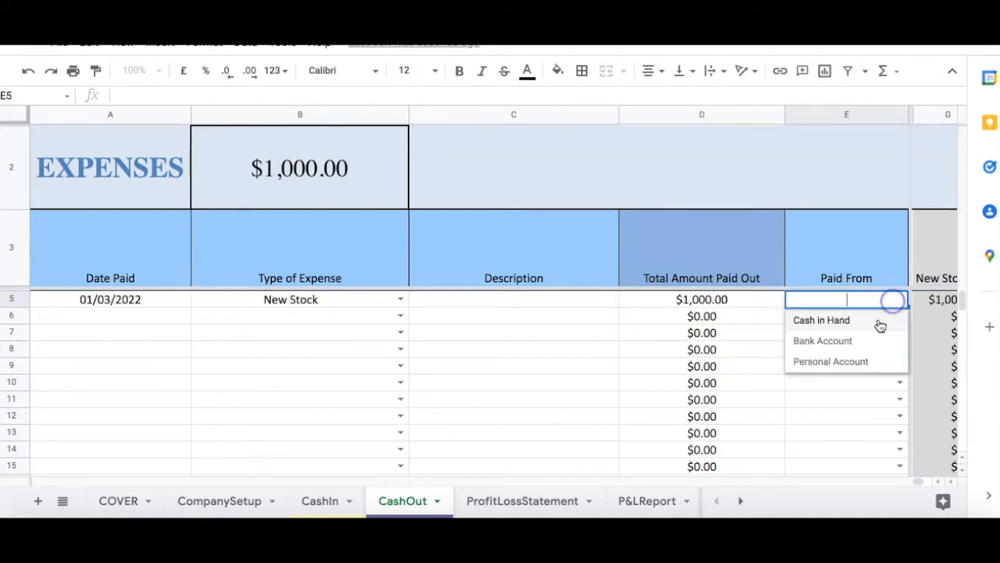
pyautogui.click(856, 342)
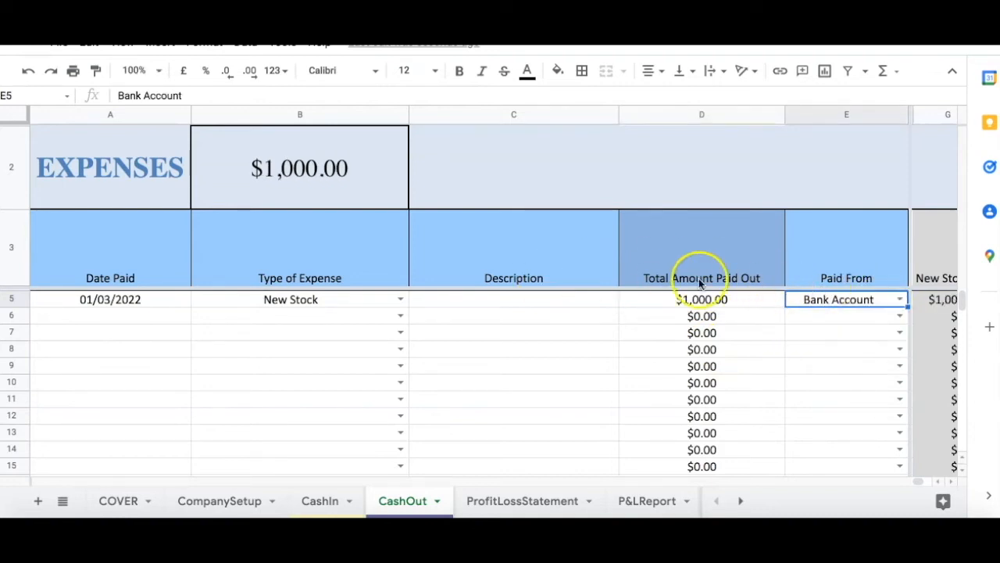
# Step: Set the second expense row's type of expense to Advertising
pyautogui.click(218, 329)
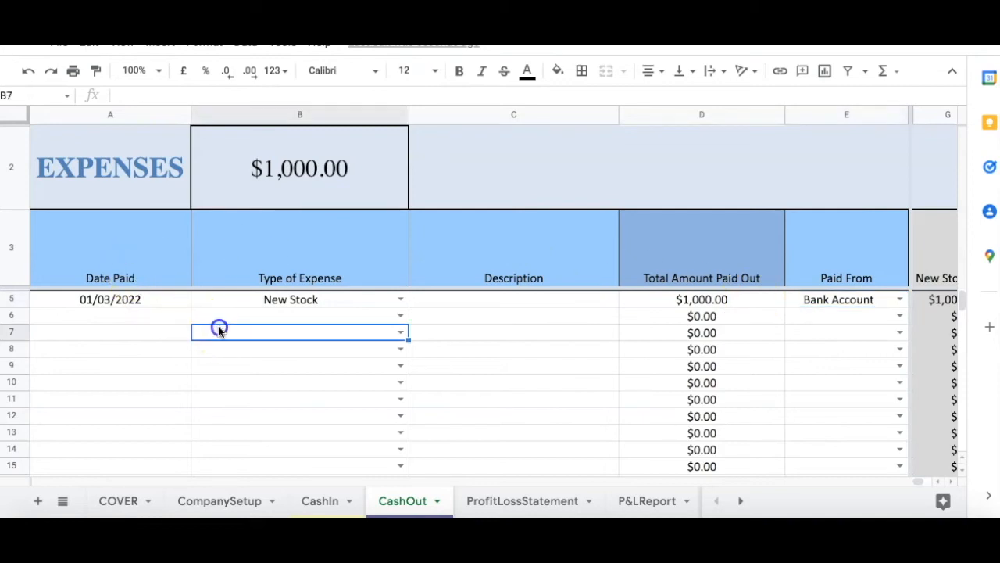
pyautogui.click(173, 305)
pyautogui.click(167, 318)
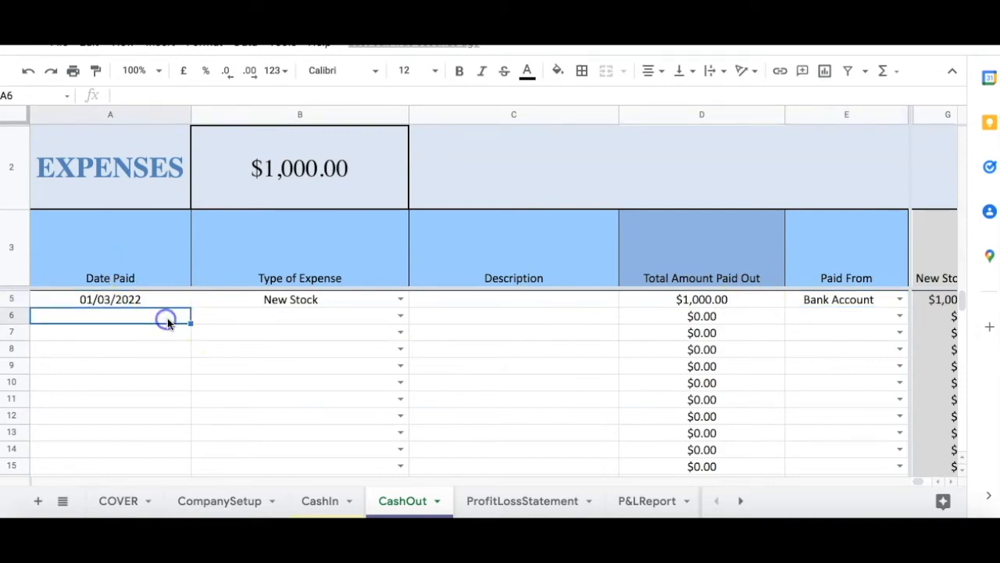
pyautogui.click(245, 322)
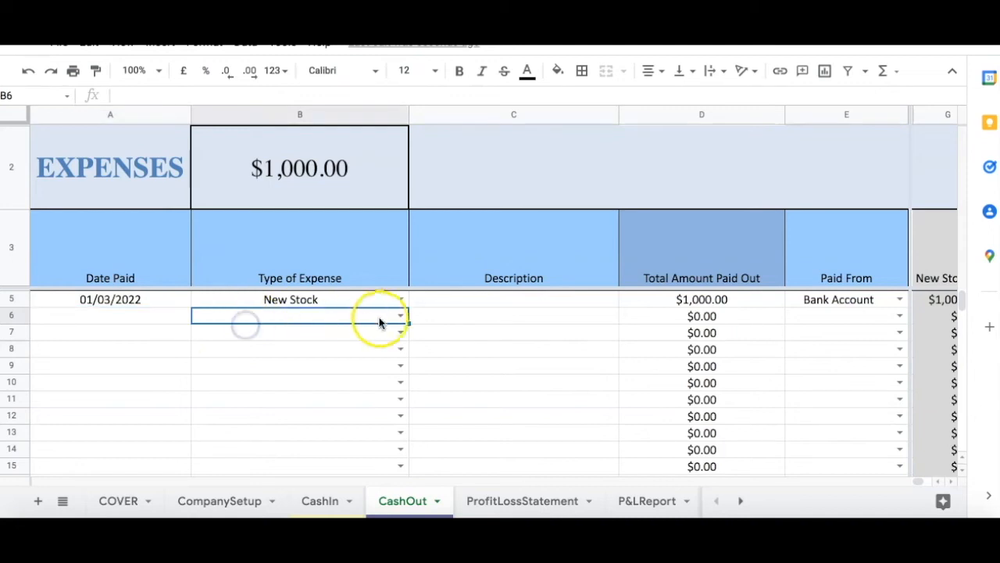
pyautogui.click(396, 319)
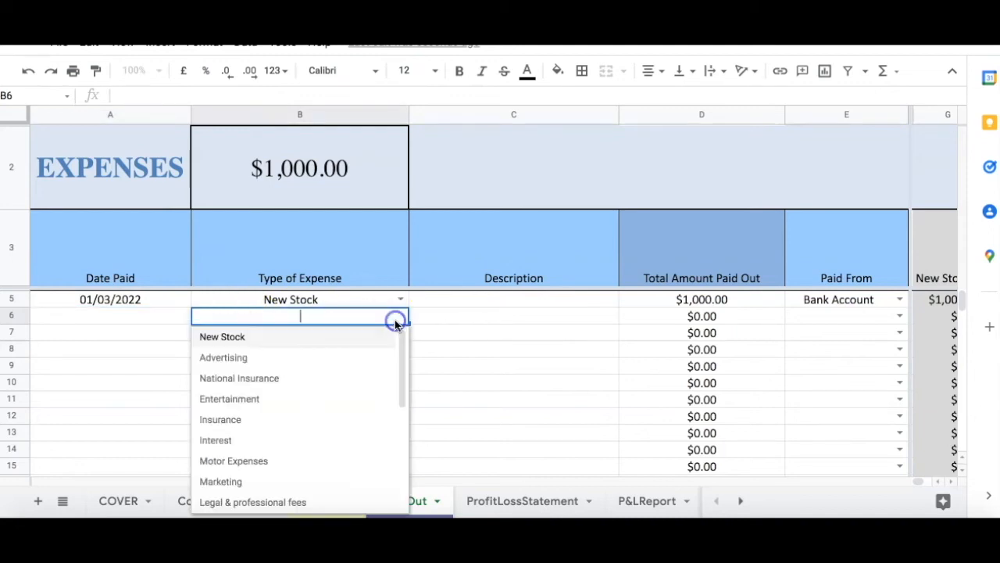
pyautogui.click(383, 359)
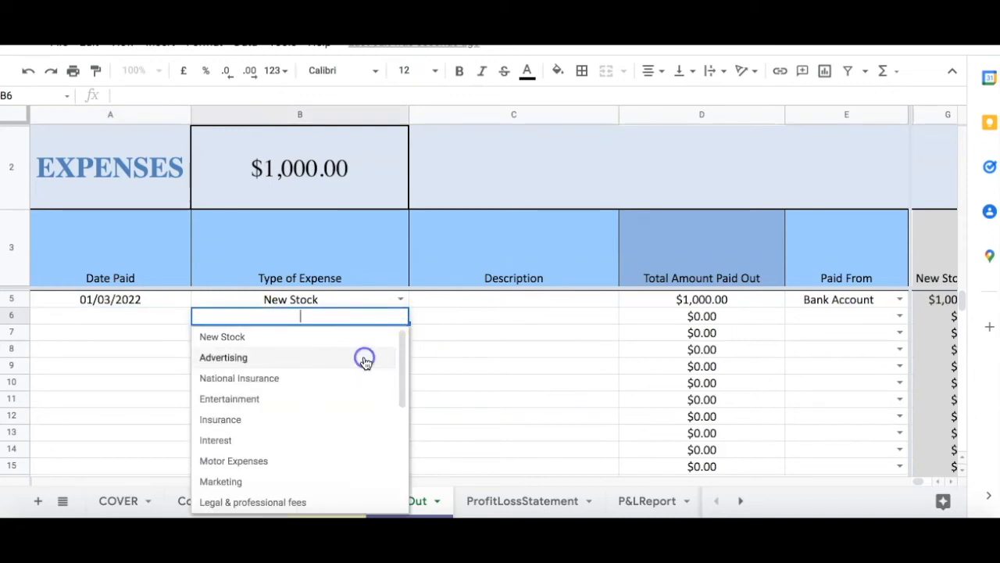
# Step: Describe the Advertising expense as "fb ads" and enter 1500 as its total amount paid out
pyautogui.click(512, 317)
pyautogui.write('fb ads')
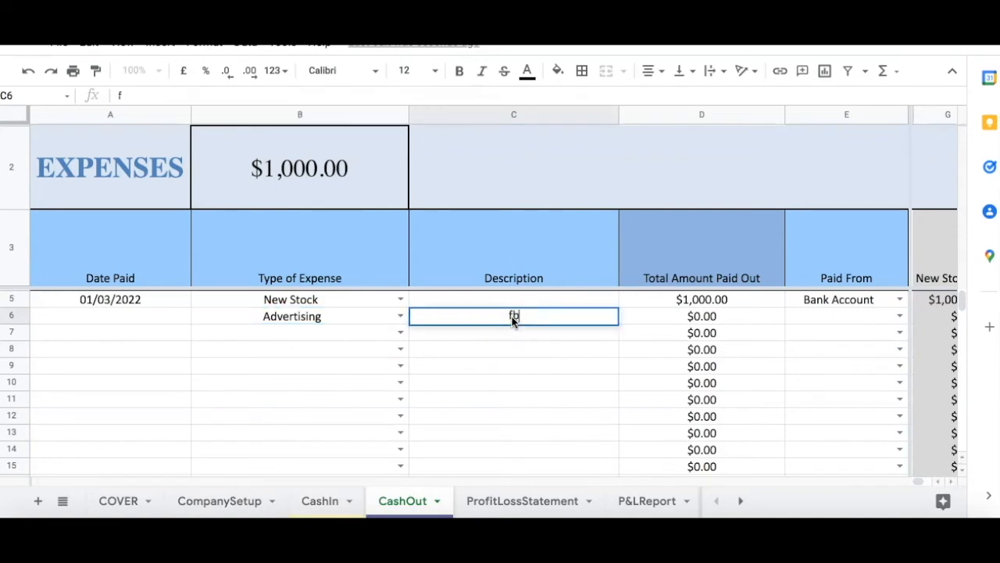
pyautogui.press('Tab')
pyautogui.write('1500')
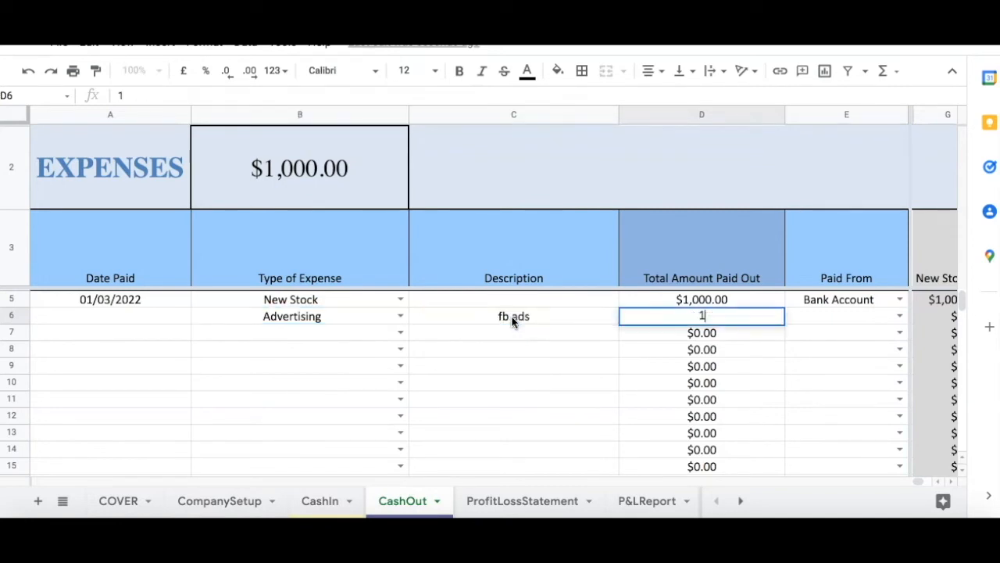
# Step: Set Paid From to Bank Account for the Advertising expense
pyautogui.click(803, 321)
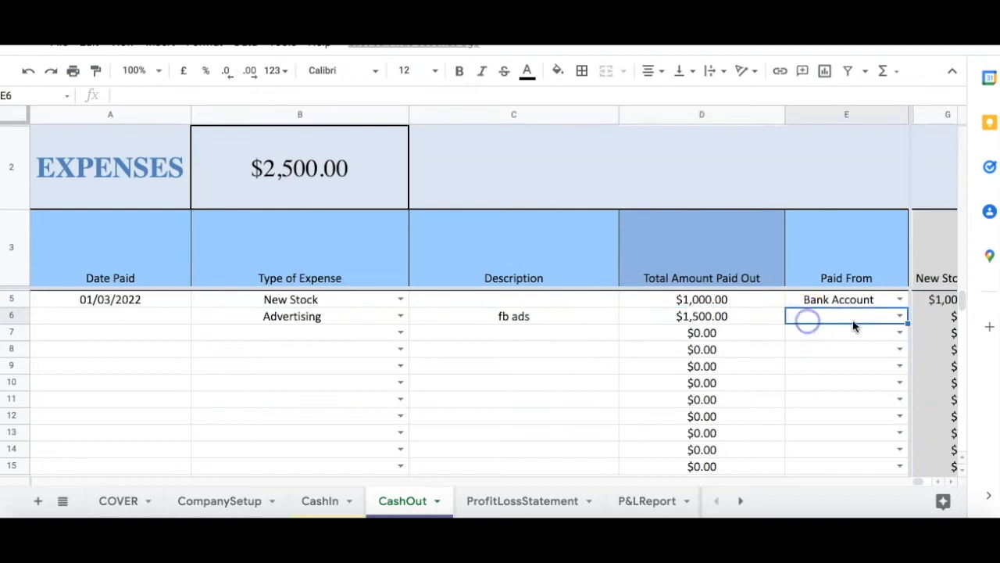
pyautogui.click(901, 316)
pyautogui.click(873, 357)
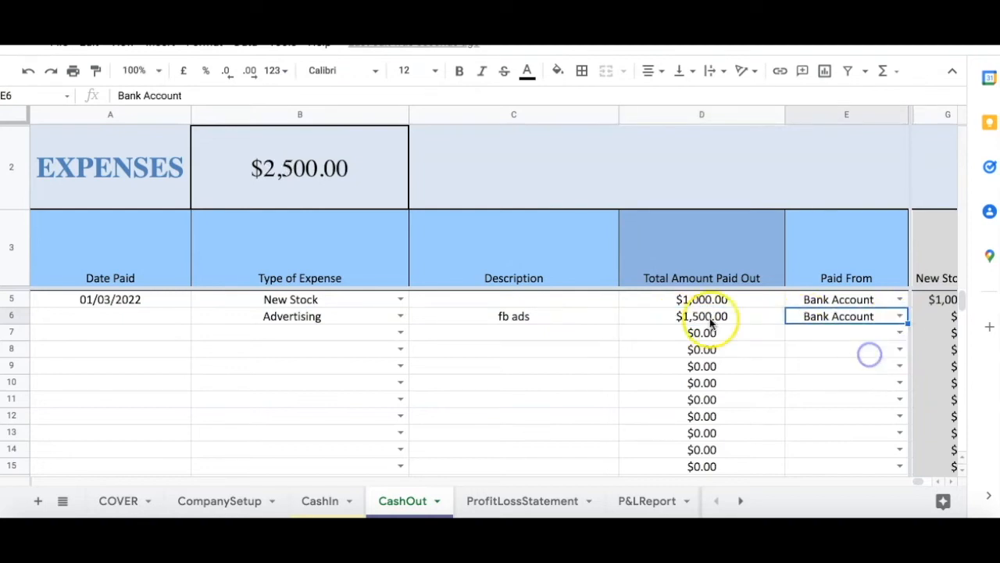
# Step: Record a Wages and Salaries expense of 1000 paid from Bank Account in the third expense row
pyautogui.click(402, 330)
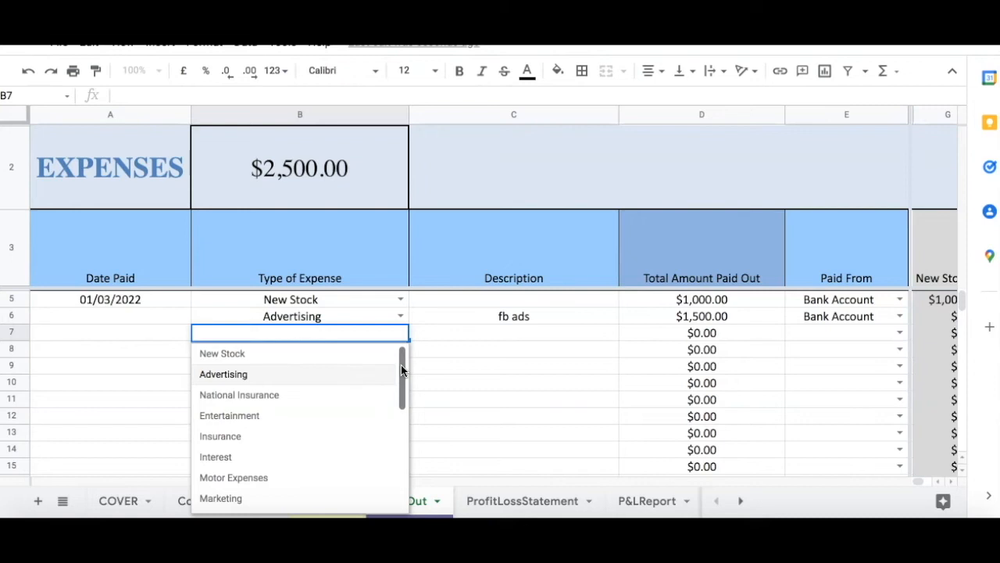
pyautogui.moveTo(401, 365)
pyautogui.mouseDown()
pyautogui.moveTo(388, 422)
pyautogui.moveTo(375, 353)
pyautogui.moveTo(364, 398)
pyautogui.moveTo(404, 383)
pyautogui.mouseUp()
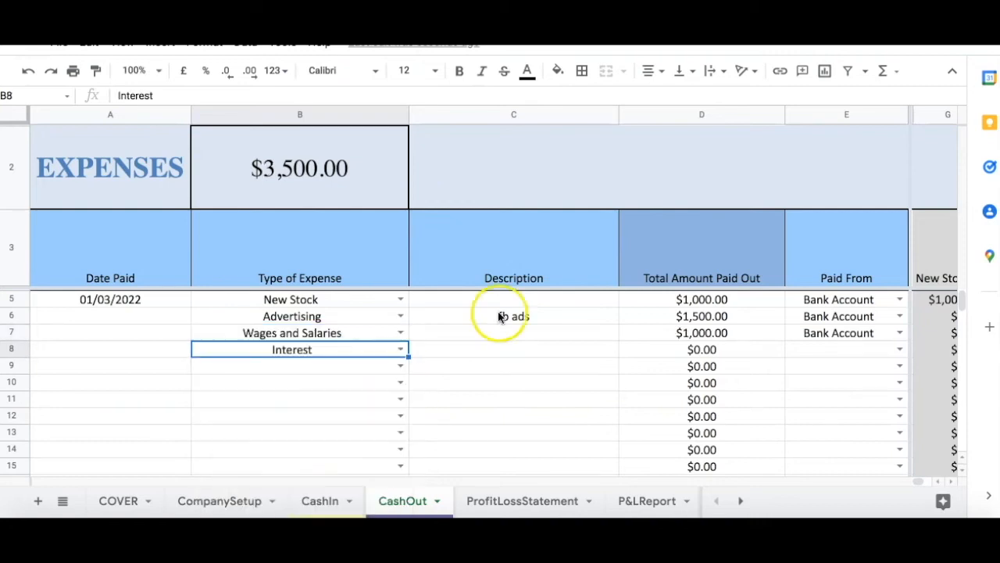
# Step: Enter 100 as the total amount paid out for the Interest expense in the fourth expense row
pyautogui.click(495, 352)
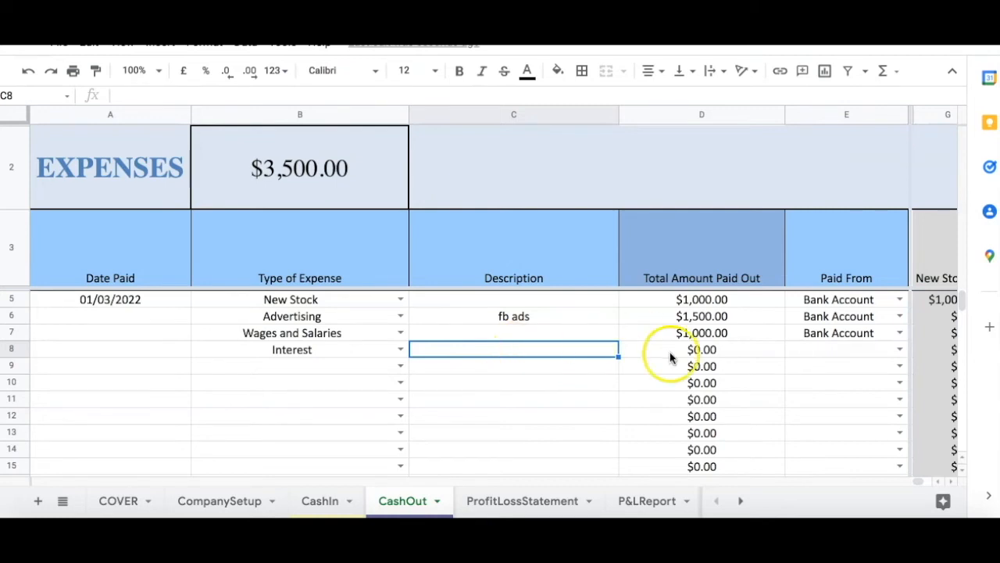
pyautogui.click(696, 364)
pyautogui.click(694, 356)
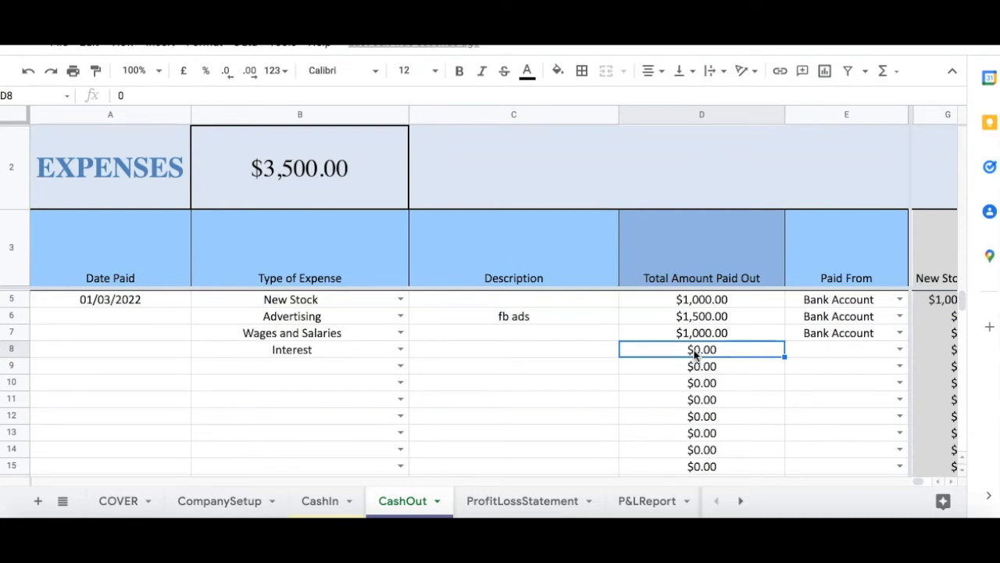
pyautogui.write('100')
pyautogui.click(540, 376)
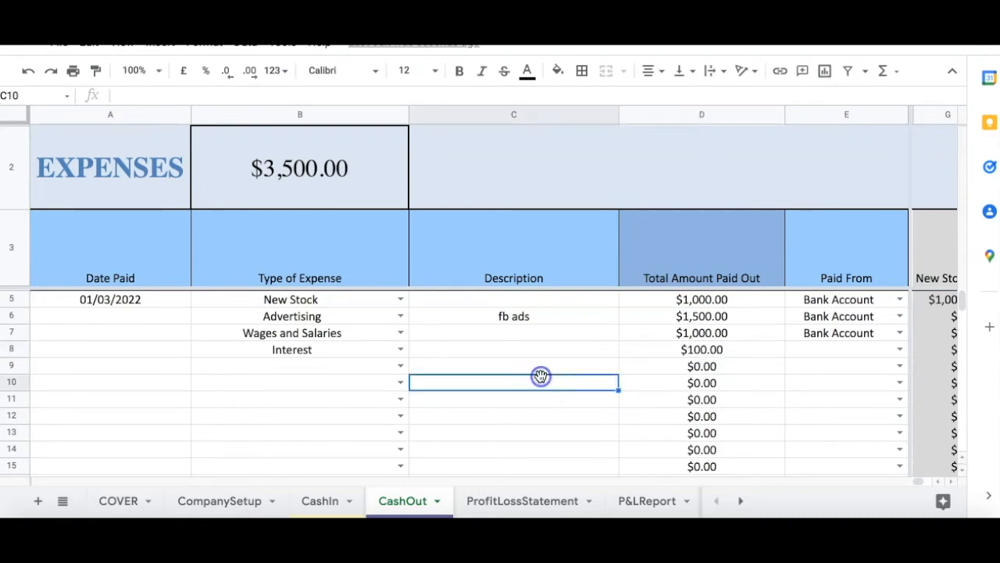
# Step: Set the fifth expense row's type of expense to Other Expense
pyautogui.click(331, 365)
pyautogui.click(390, 372)
pyautogui.moveTo(401, 404); pyautogui.dragTo(397, 509)
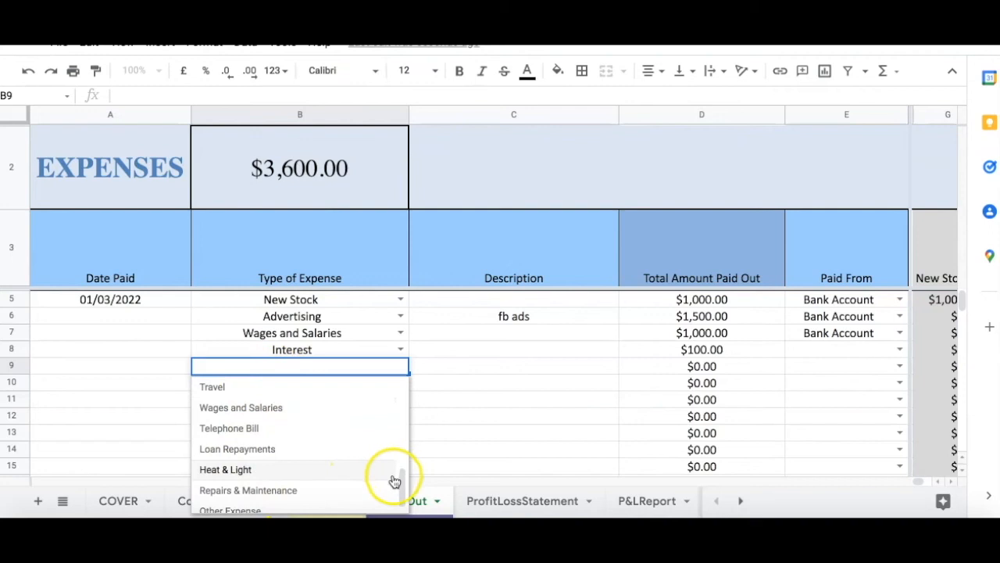
pyautogui.click(356, 505)
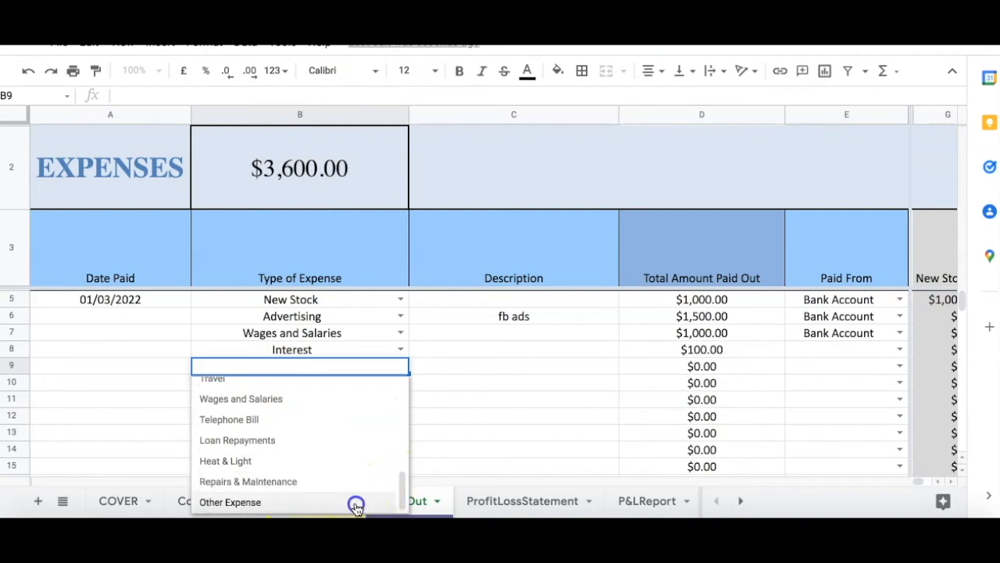
pyautogui.click(487, 368)
pyautogui.click(709, 366)
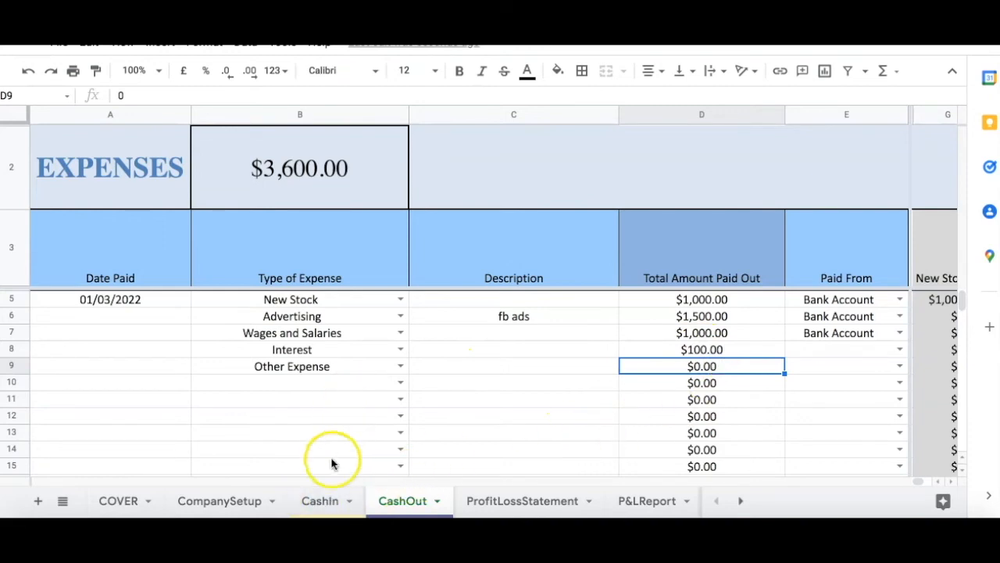
# Step: Enter "1 Feb - 28 Feb" as the date of the profit and loss statement on the ProfitLossStatement sheet
pyautogui.click(507, 504)
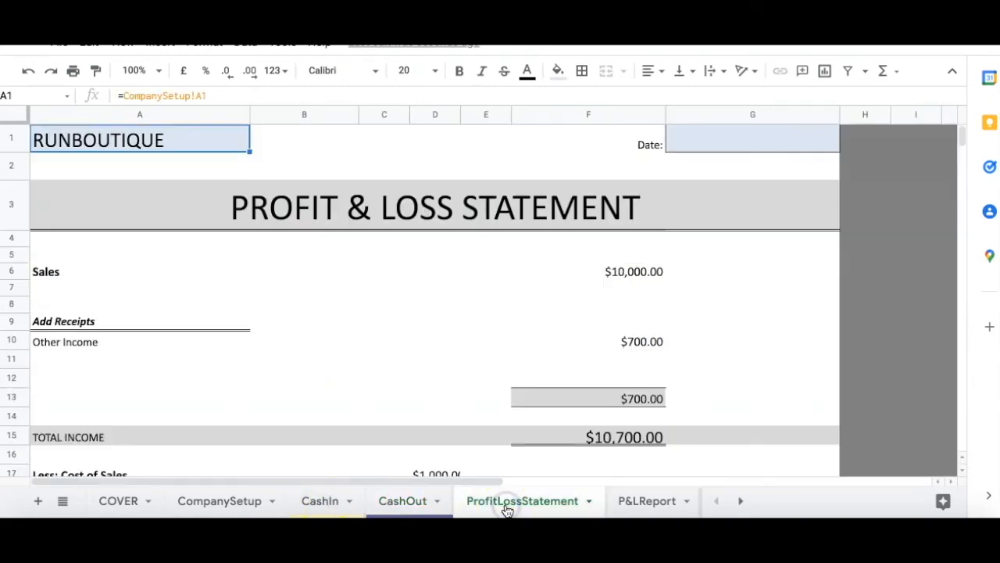
pyautogui.click(510, 255)
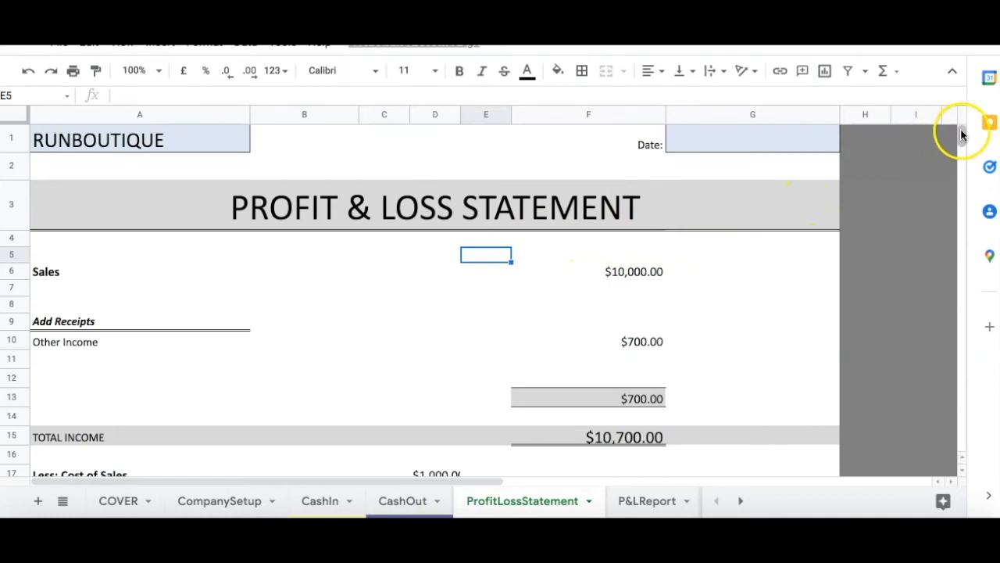
pyautogui.click(772, 143)
pyautogui.write('1 M')
pyautogui.press('BackSpace')
pyautogui.press('BackSpace')
pyautogui.press('BackSpace')
pyautogui.press('BackSpace')
pyautogui.write('1')
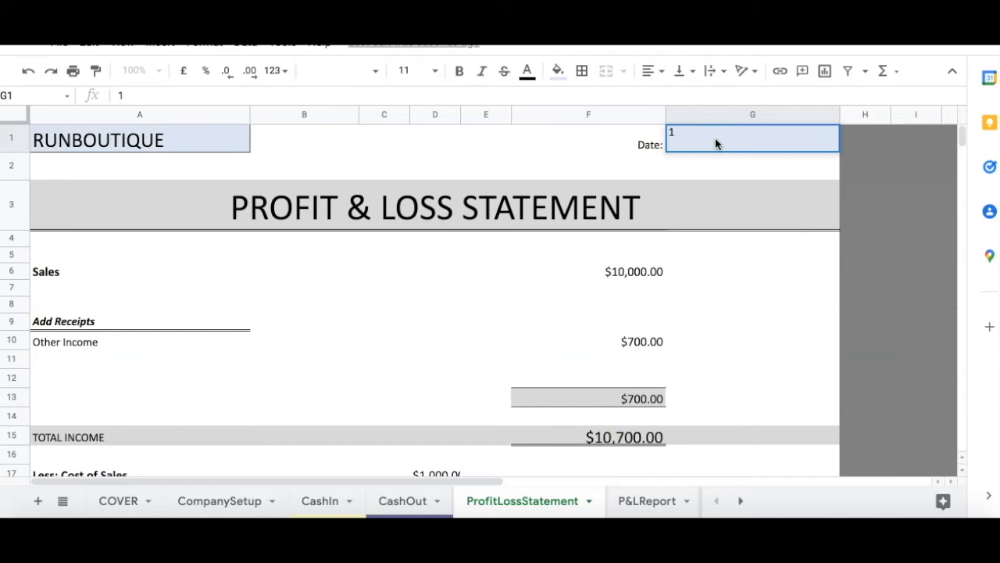
pyautogui.write('Feb - 28 Feb')
pyautogui.click(622, 206)
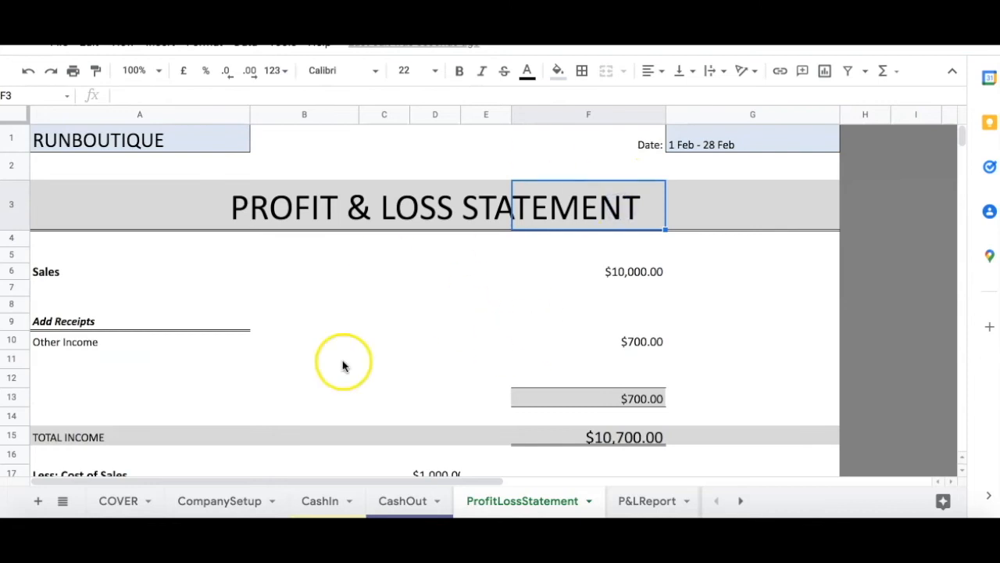
# Step: Review the statement's sales, other income, cost of sales and gross profit, checking back against the CashIn and CashOut sheets
pyautogui.click(633, 351)
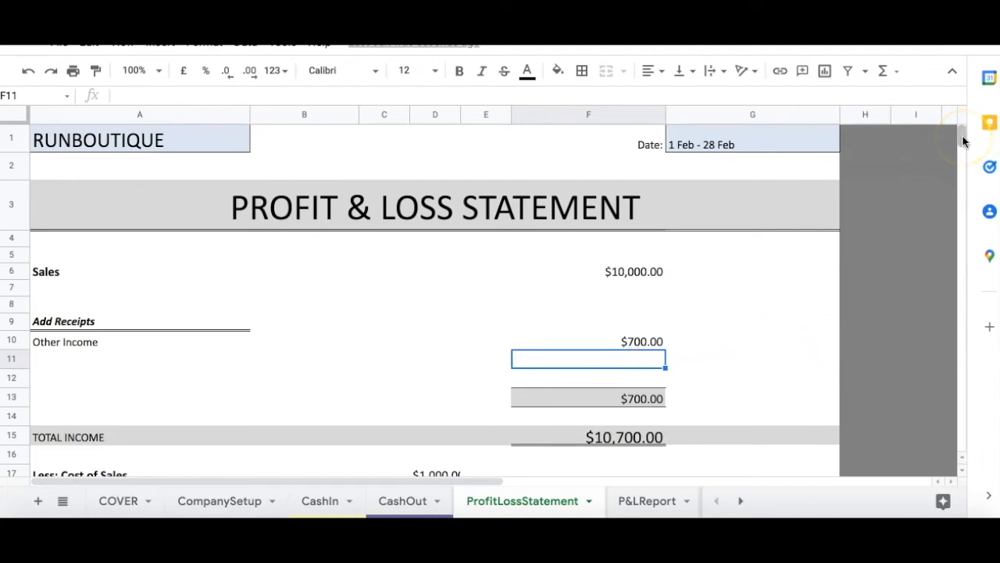
pyautogui.moveTo(963, 141); pyautogui.dragTo(962, 141)
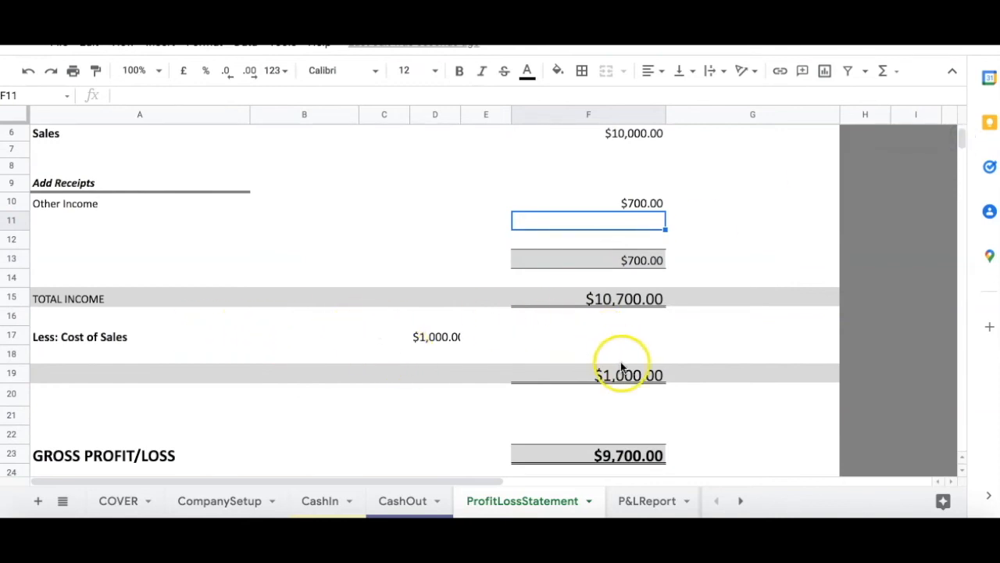
pyautogui.moveTo(963, 144); pyautogui.dragTo(963, 149)
pyautogui.click(963, 148)
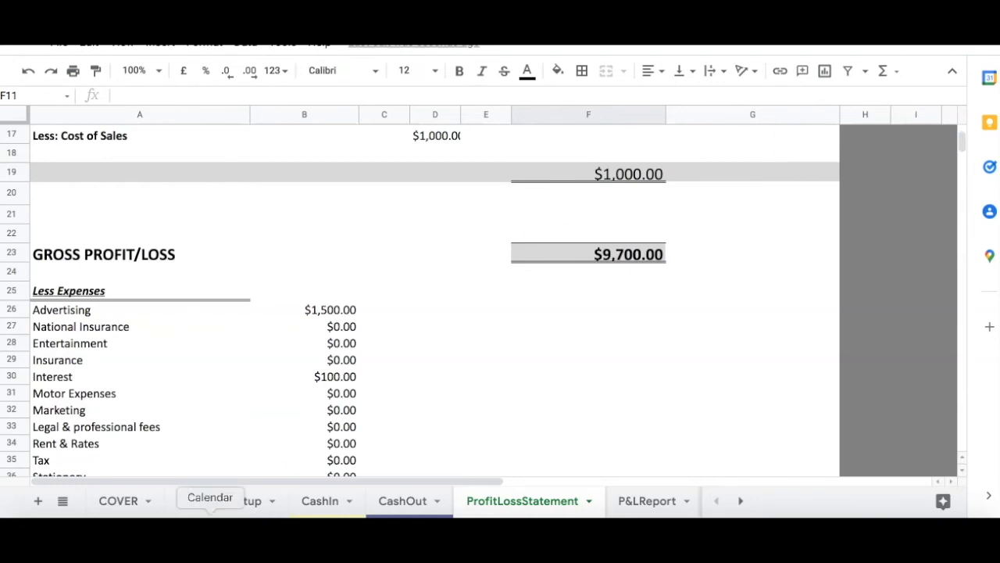
pyautogui.click(309, 497)
pyautogui.click(402, 501)
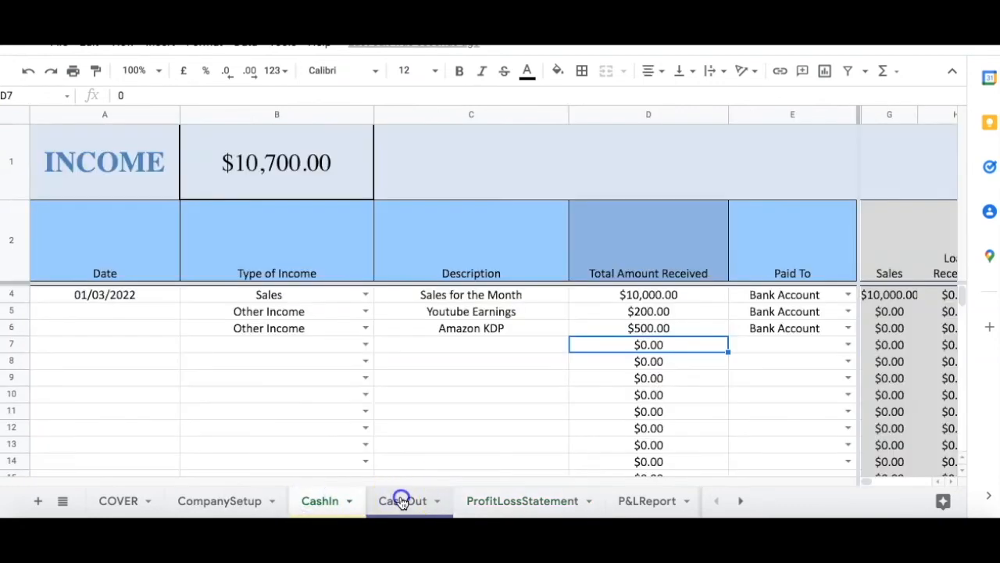
pyautogui.click(525, 504)
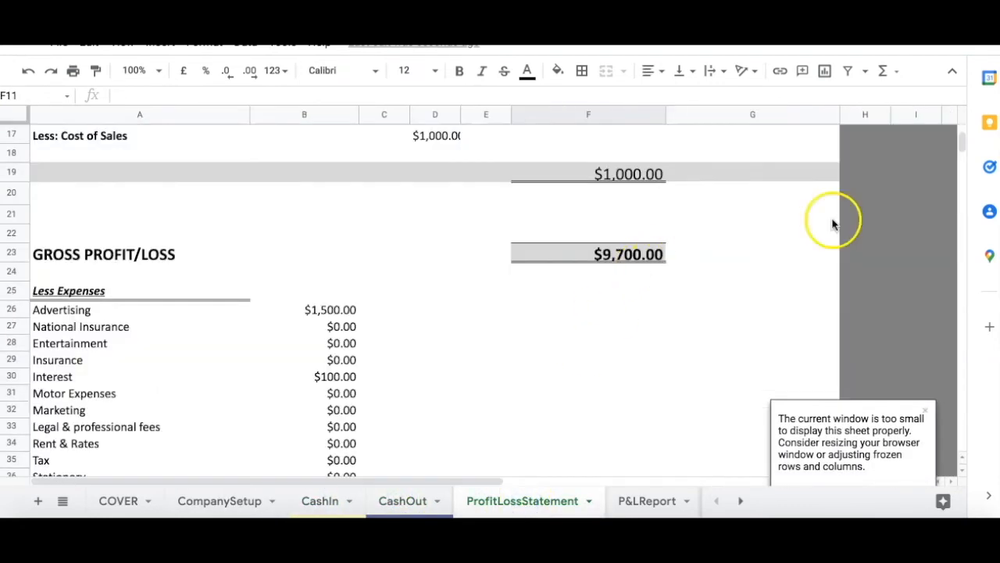
pyautogui.click(925, 413)
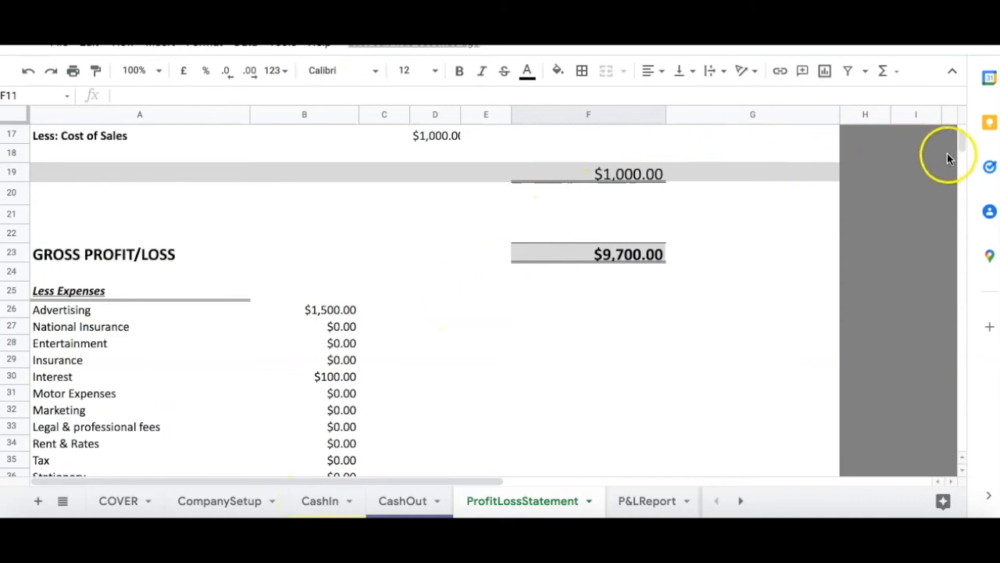
# Step: Examine the expense list, total expenses and net profit on the statement, and recheck the income and cost of sales figures
pyautogui.moveTo(961, 149)
pyautogui.mouseDown()
pyautogui.moveTo(956, 163)
pyautogui.moveTo(957, 155)
pyautogui.mouseUp()
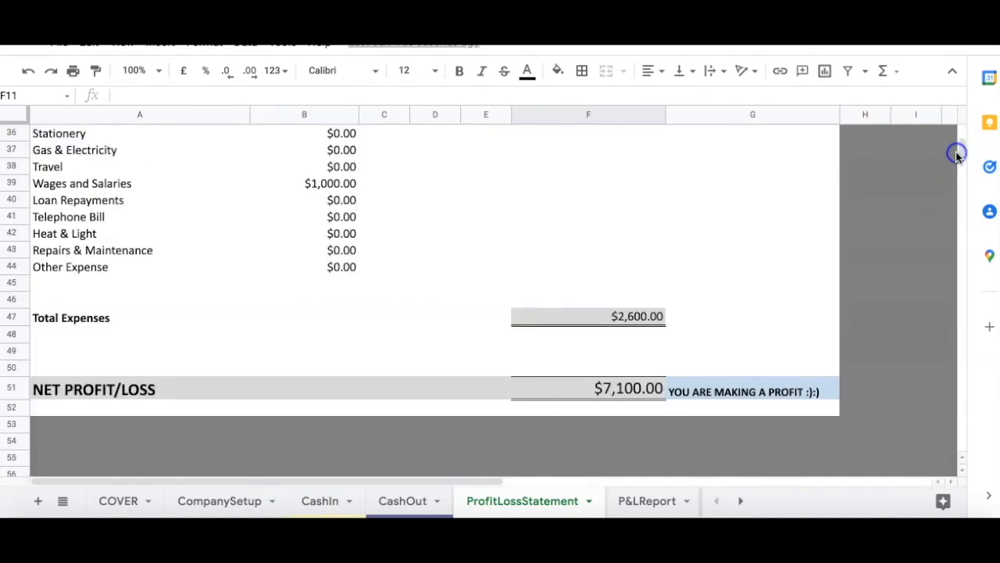
pyautogui.click(592, 386)
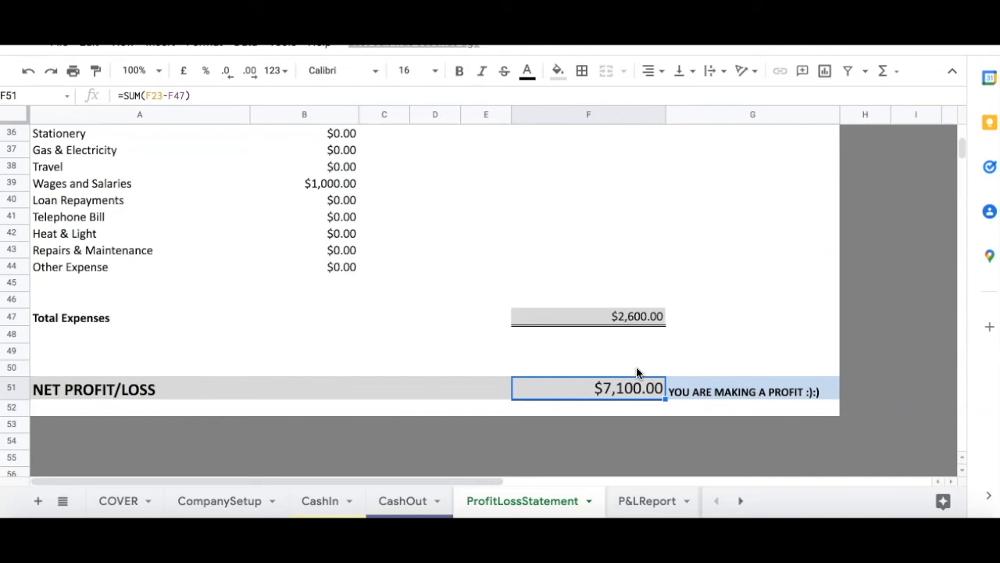
pyautogui.click(626, 393)
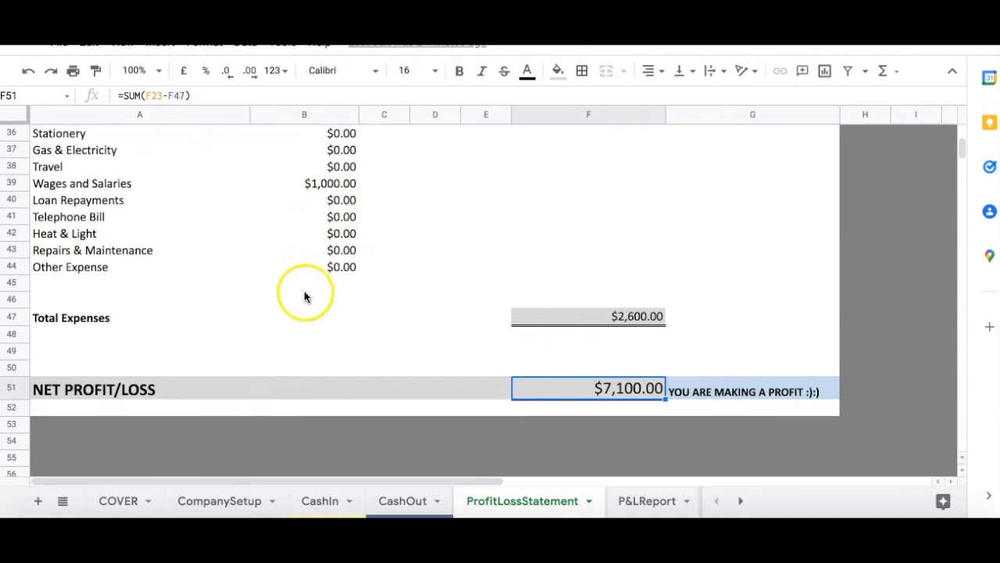
pyautogui.moveTo(964, 147); pyautogui.dragTo(964, 148)
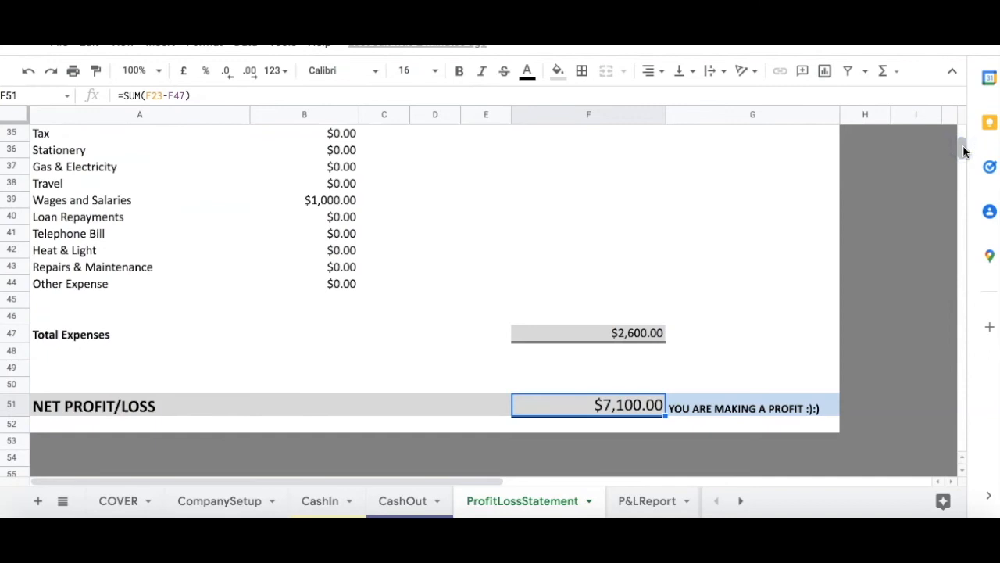
pyautogui.moveTo(964, 151); pyautogui.dragTo(964, 145)
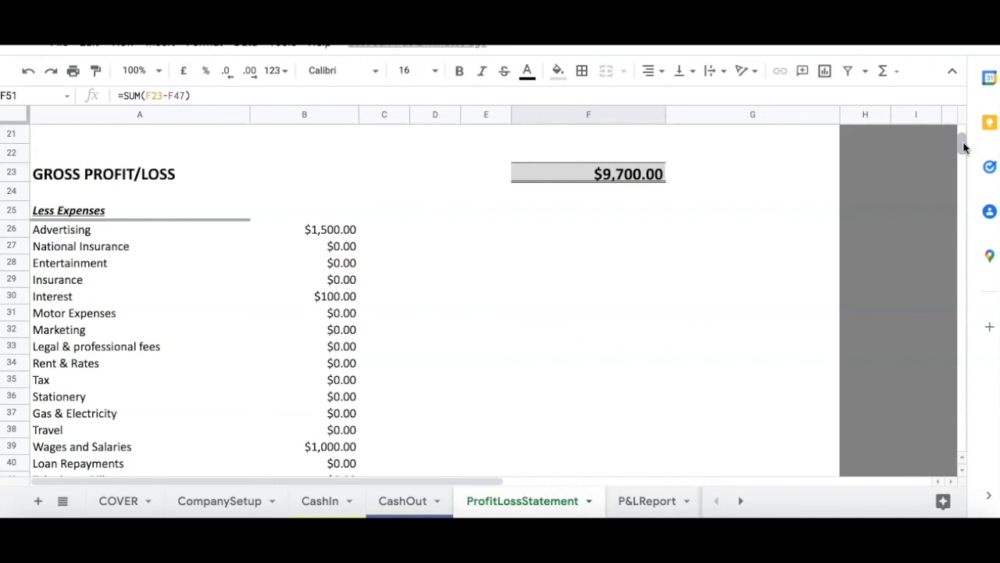
pyautogui.moveTo(964, 146); pyautogui.dragTo(963, 137)
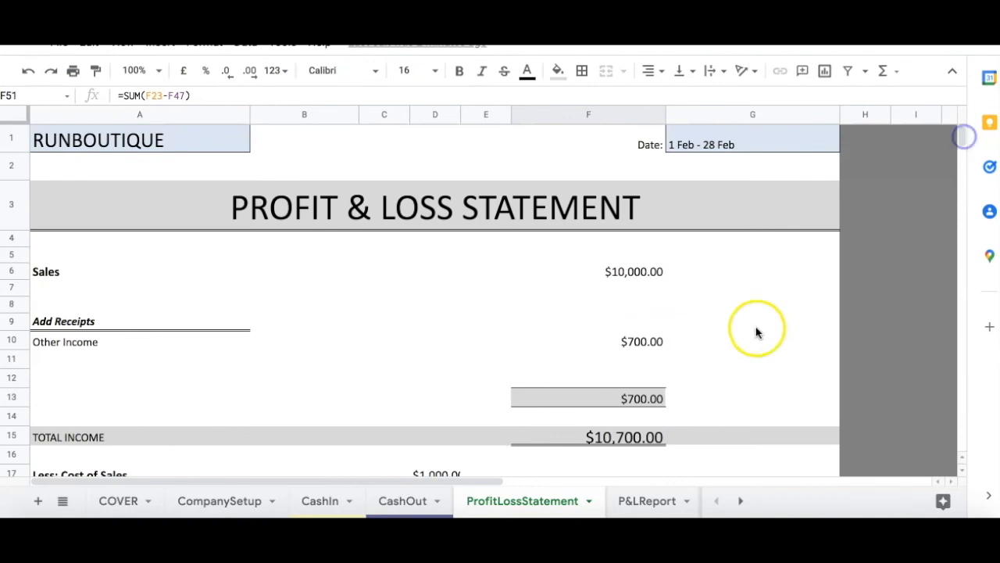
pyautogui.moveTo(960, 147); pyautogui.dragTo(961, 145)
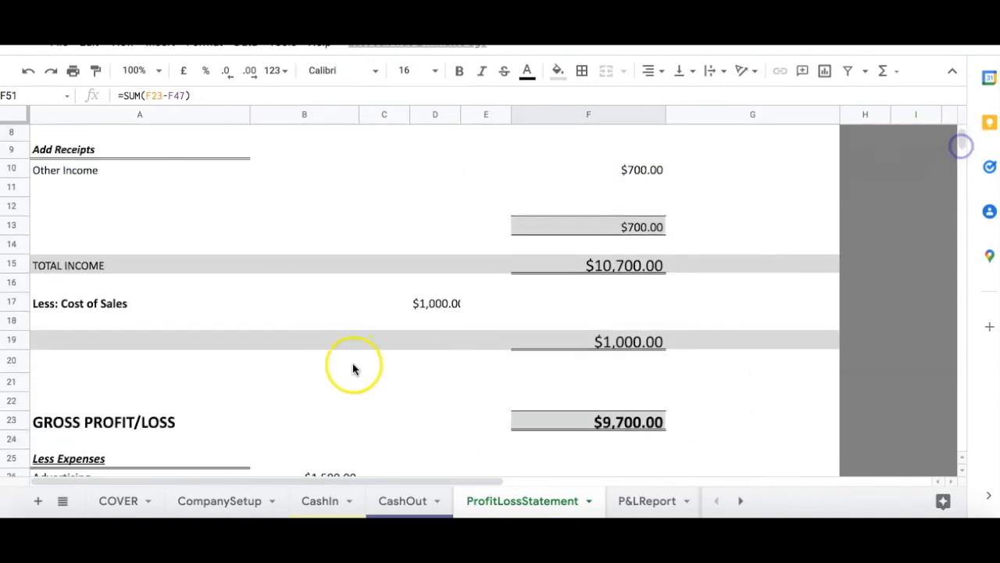
pyautogui.click(422, 305)
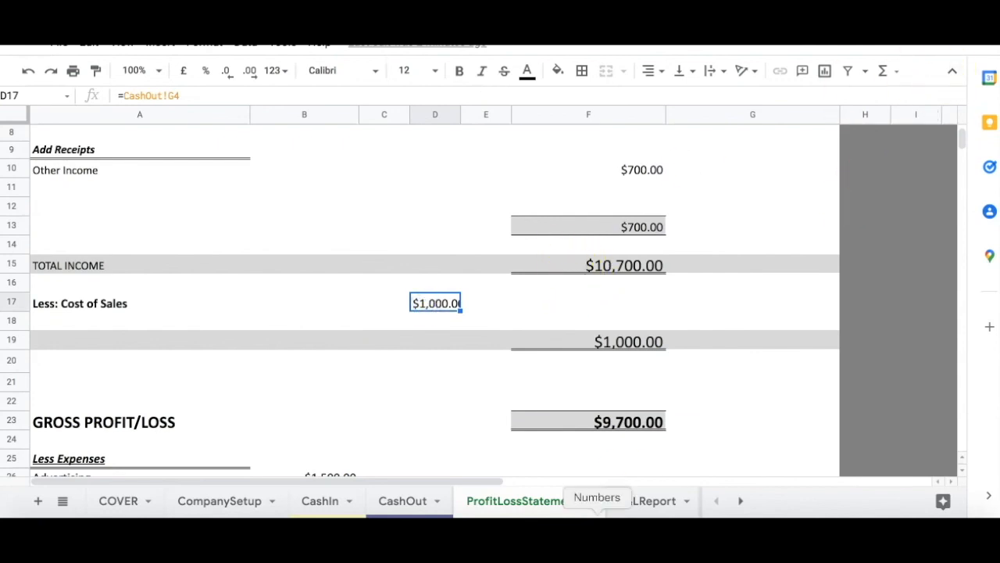
# Step: Examine the expense, income and profit charts in the Financial Reports on the P&LReport sheet
pyautogui.click(648, 501)
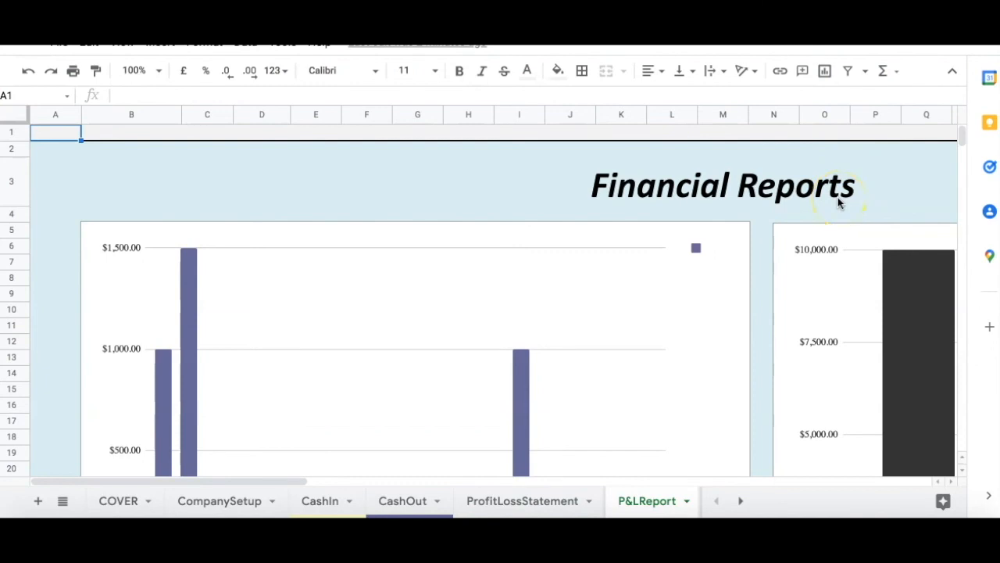
pyautogui.hotkey('ctrl', '-')
pyautogui.hotkey('ctrl', '-')
pyautogui.hotkey('ctrl', '-')
pyautogui.hotkey('ctrl', '-')
pyautogui.hotkey('ctrl', '-')
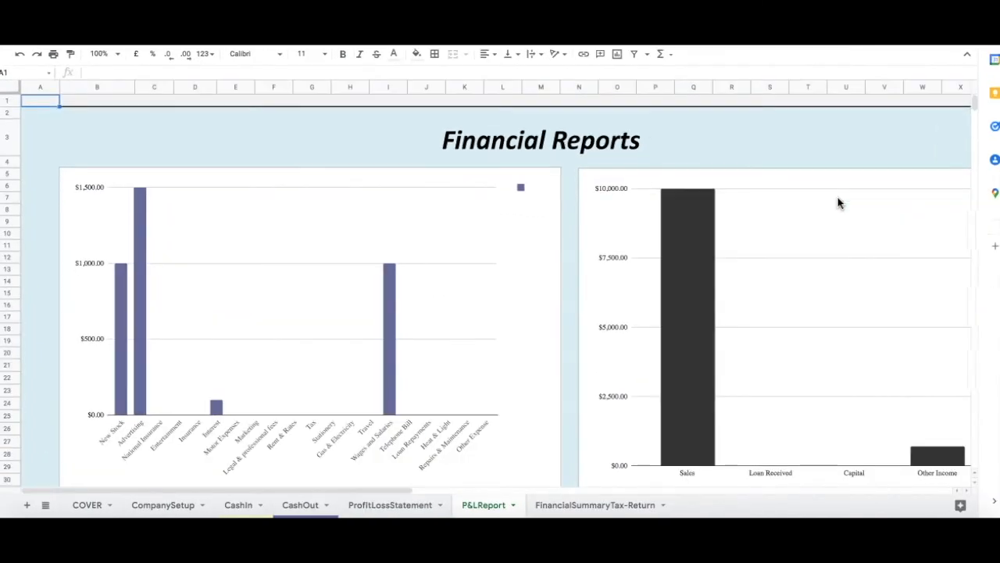
pyautogui.hotkey('ctrl', '-')
pyautogui.hotkey('ctrl', '-')
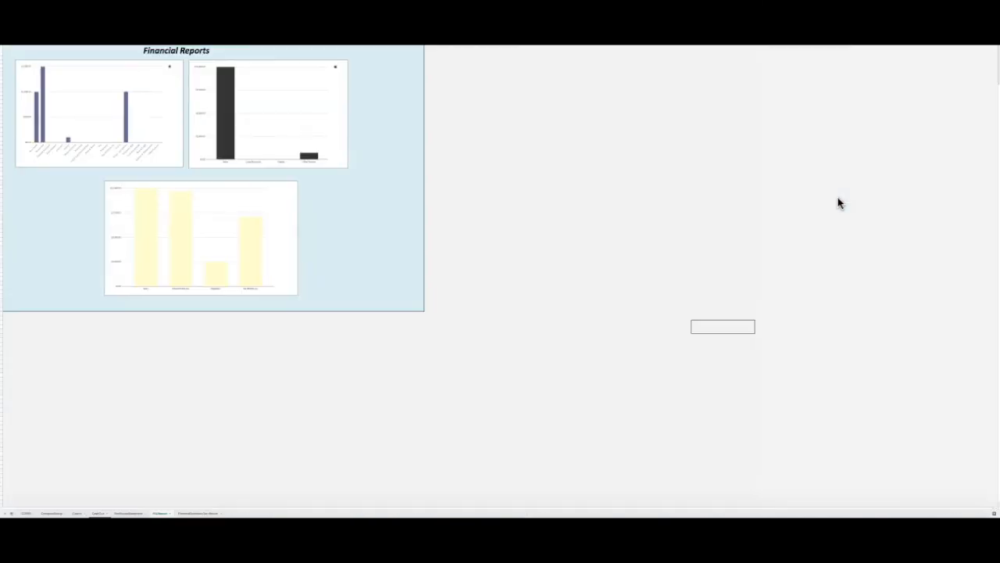
pyautogui.hotkey('ctrl', '+')
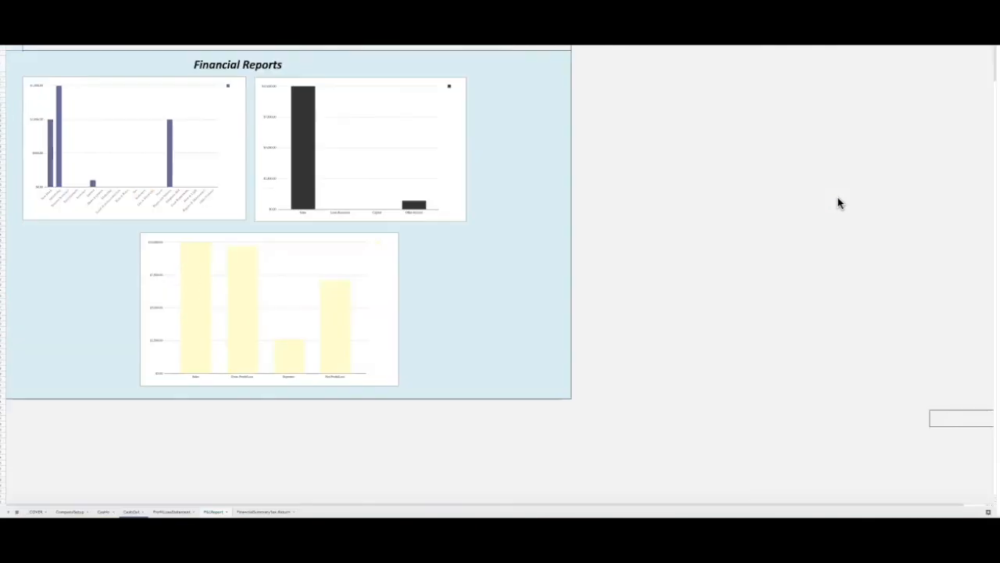
pyautogui.hotkey('ctrl', '+')
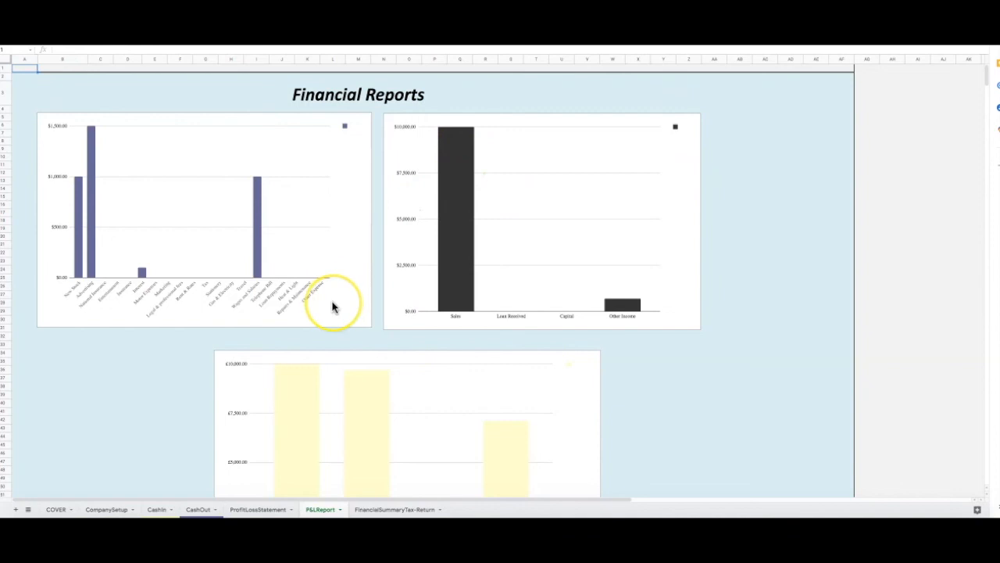
pyautogui.press('super+plus')
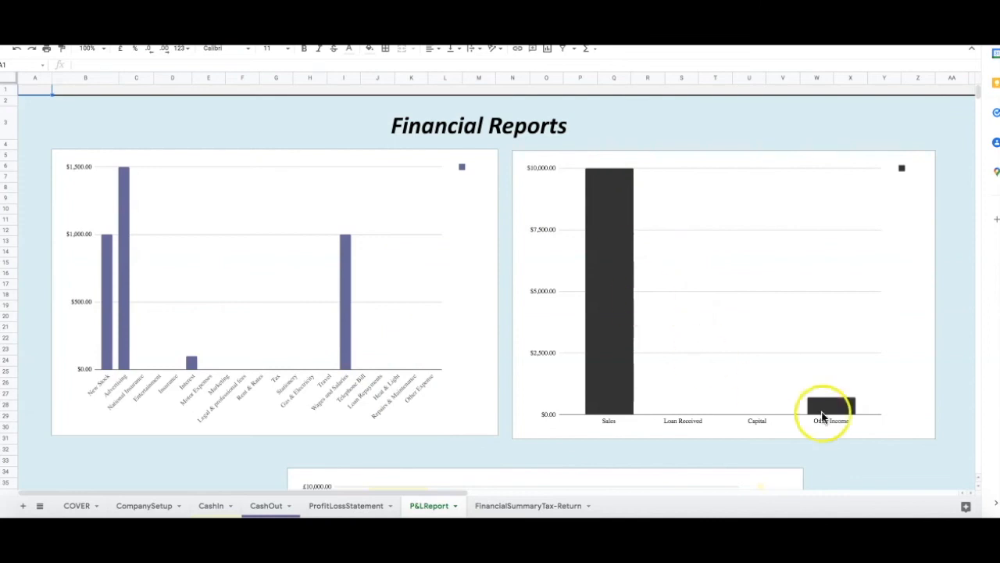
pyautogui.click(947, 320)
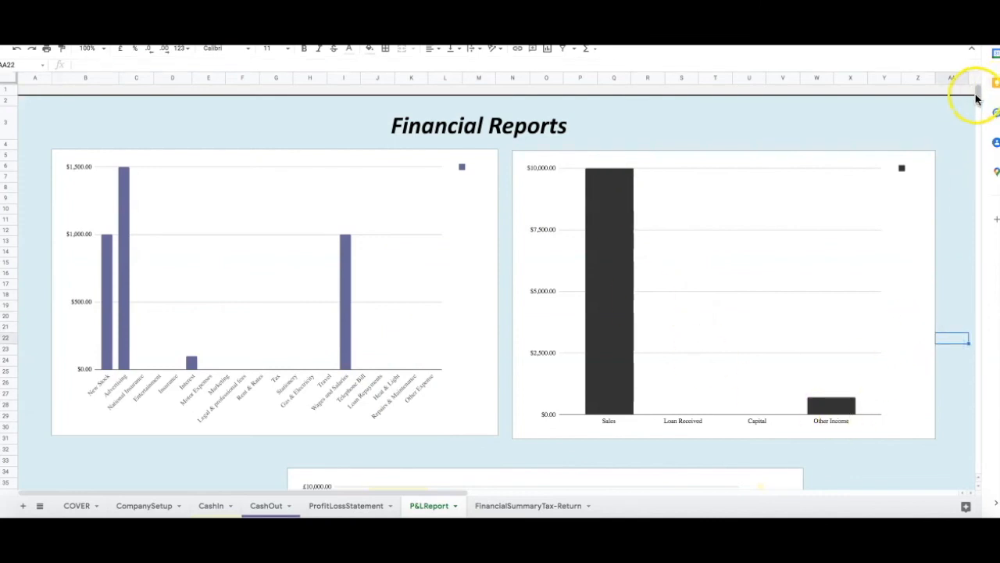
# Step: Review the self-assessment income, allowable expenses and taxable profit boxes on the FinancialSummaryTax-Return sheet, and return to the ProfitLossStatement sheet
pyautogui.click(517, 509)
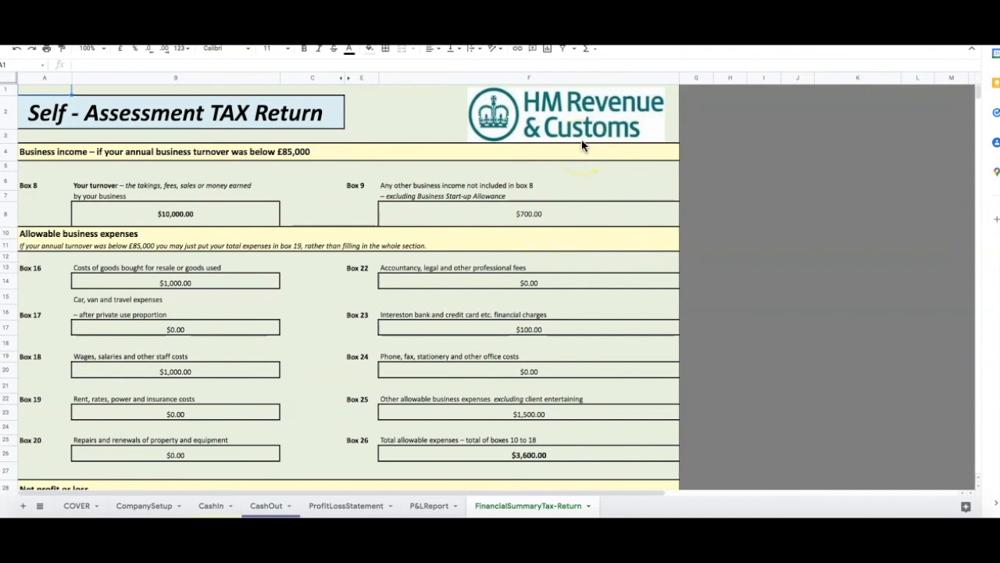
pyautogui.click(301, 203)
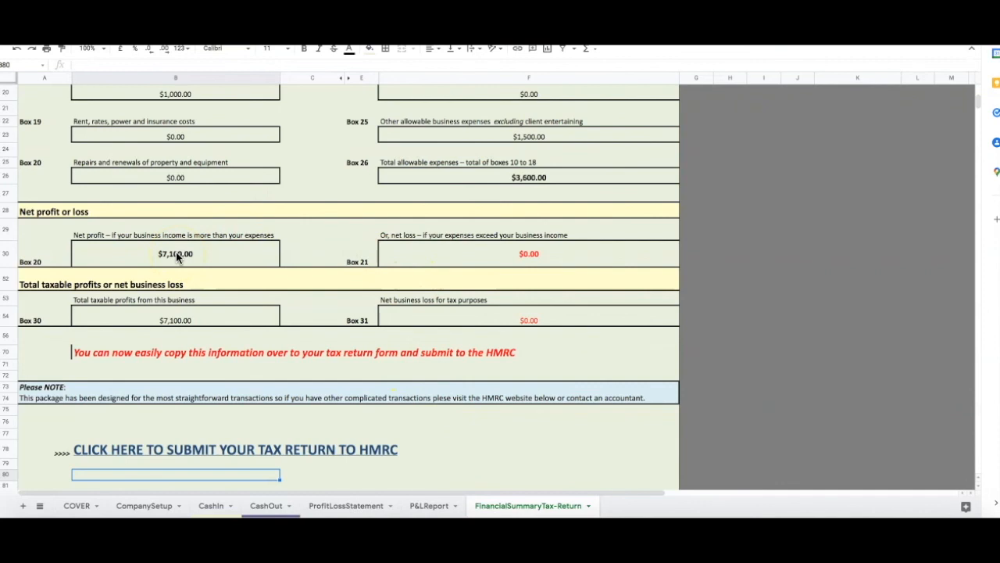
pyautogui.click(326, 505)
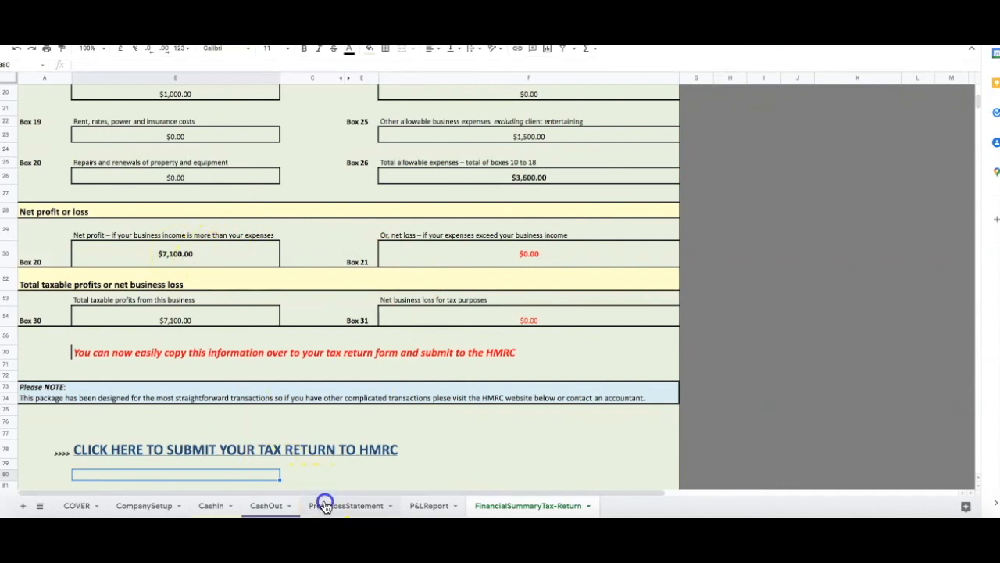